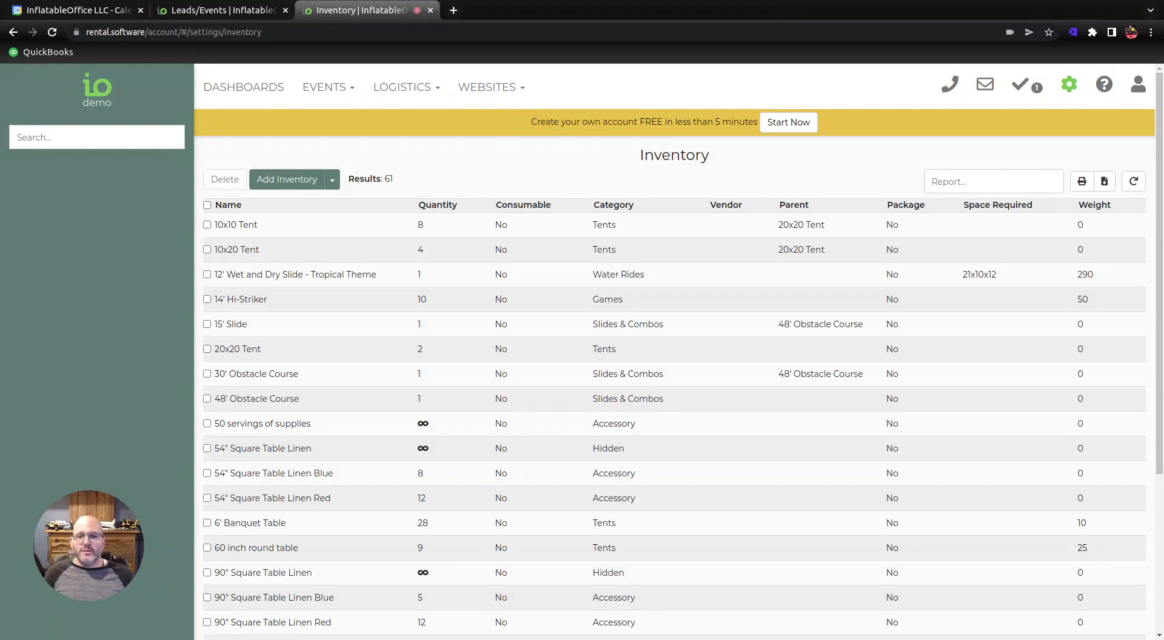
Open the Zip Pricing filter from the Filters settings page.
click(603, 206)
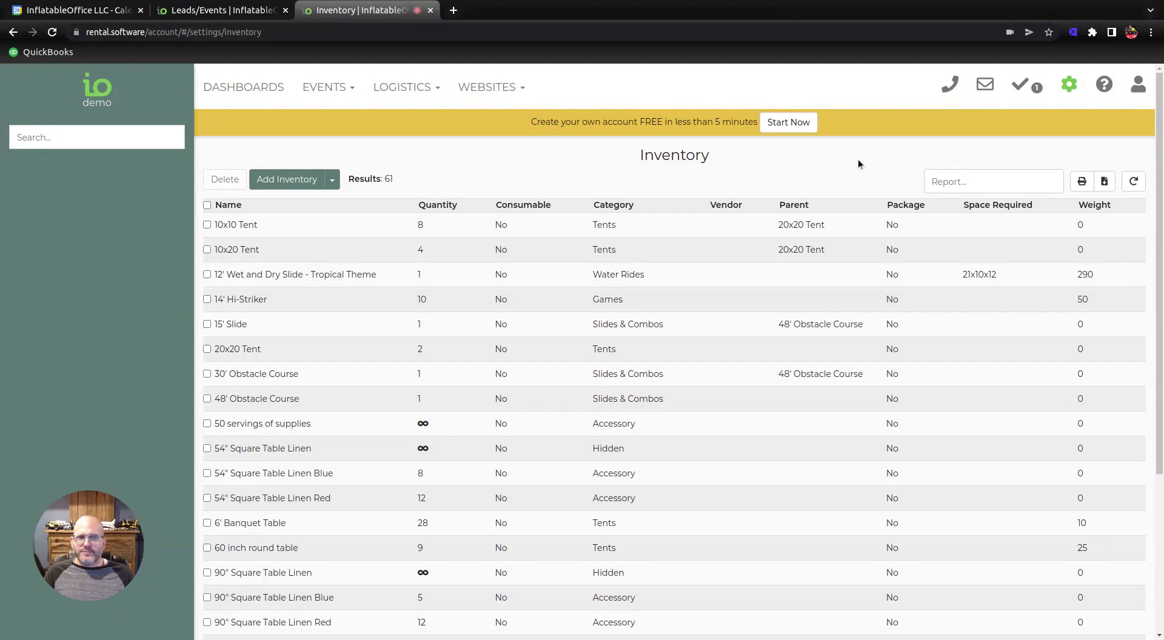
click(1069, 84)
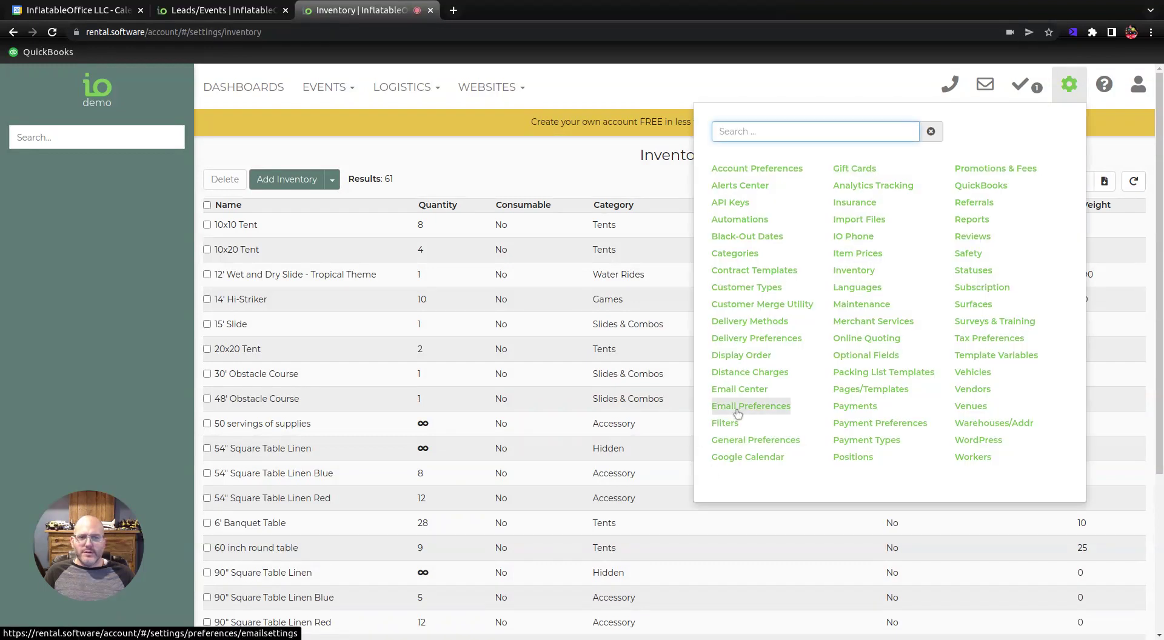
click(727, 424)
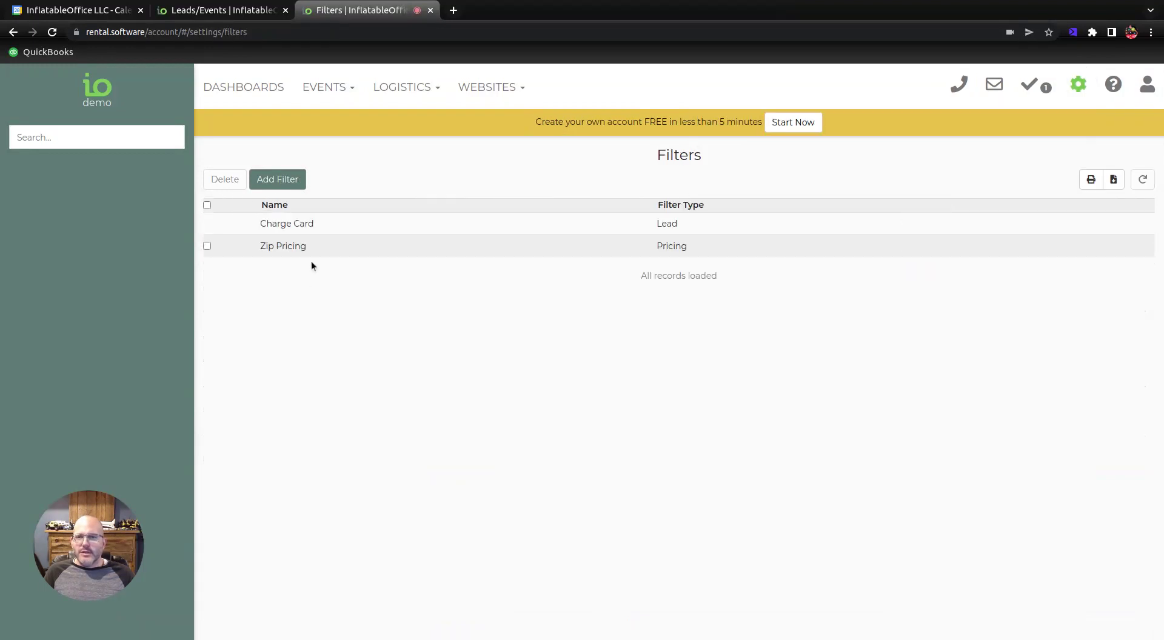
click(299, 249)
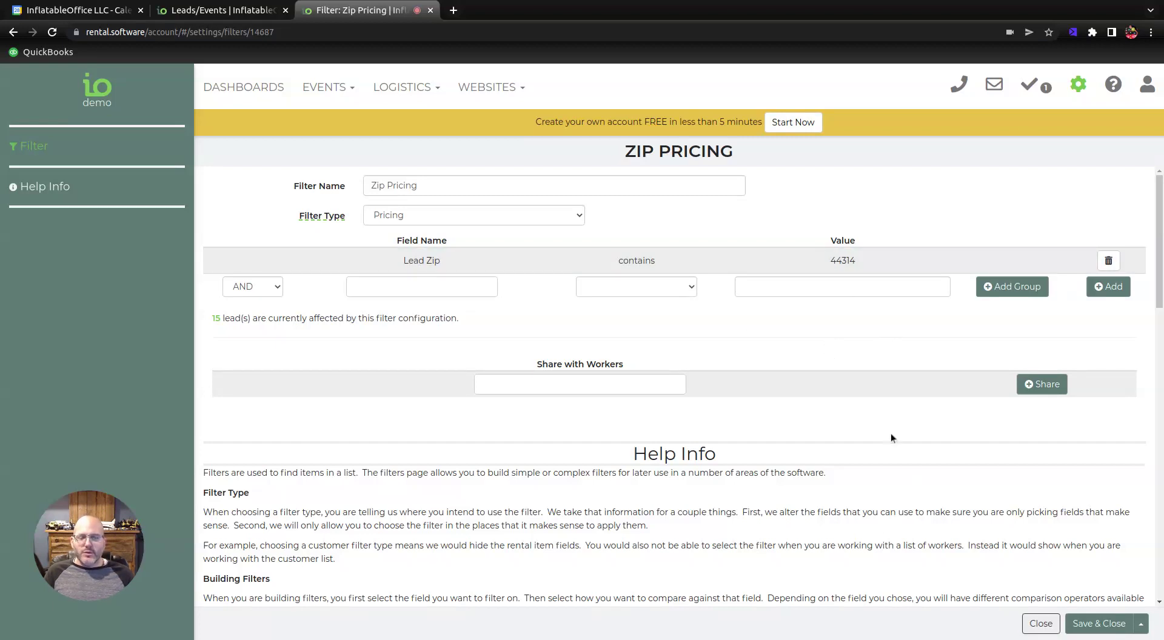
Try an OR condition on Lead Zip, then leave the filter without saving.
click(278, 289)
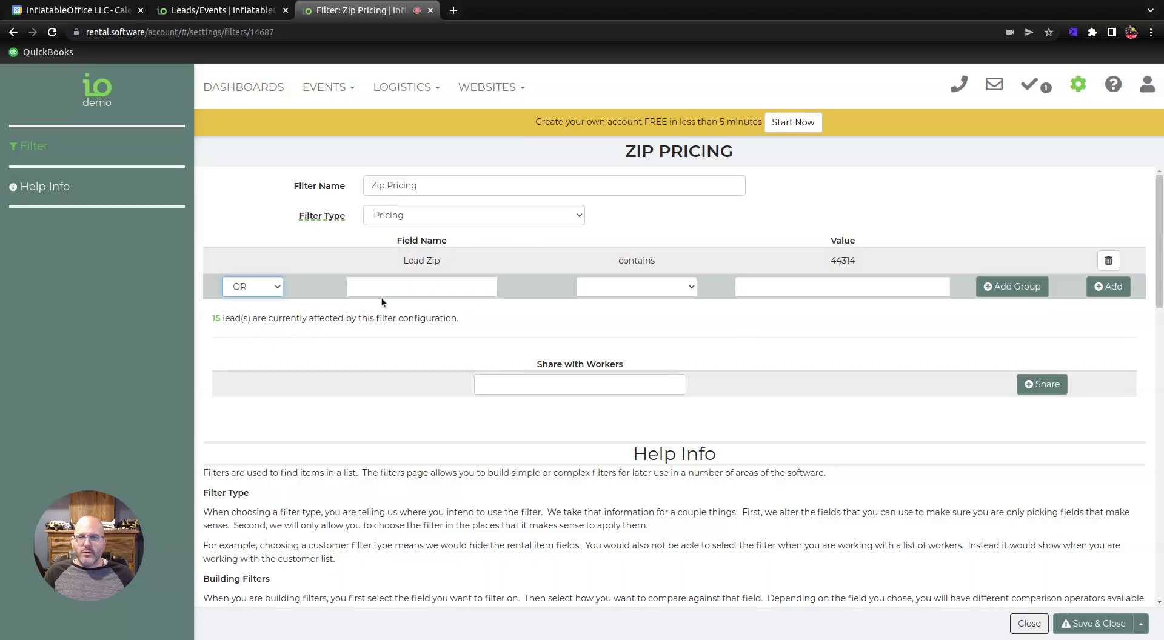
click(425, 292)
text(zip)
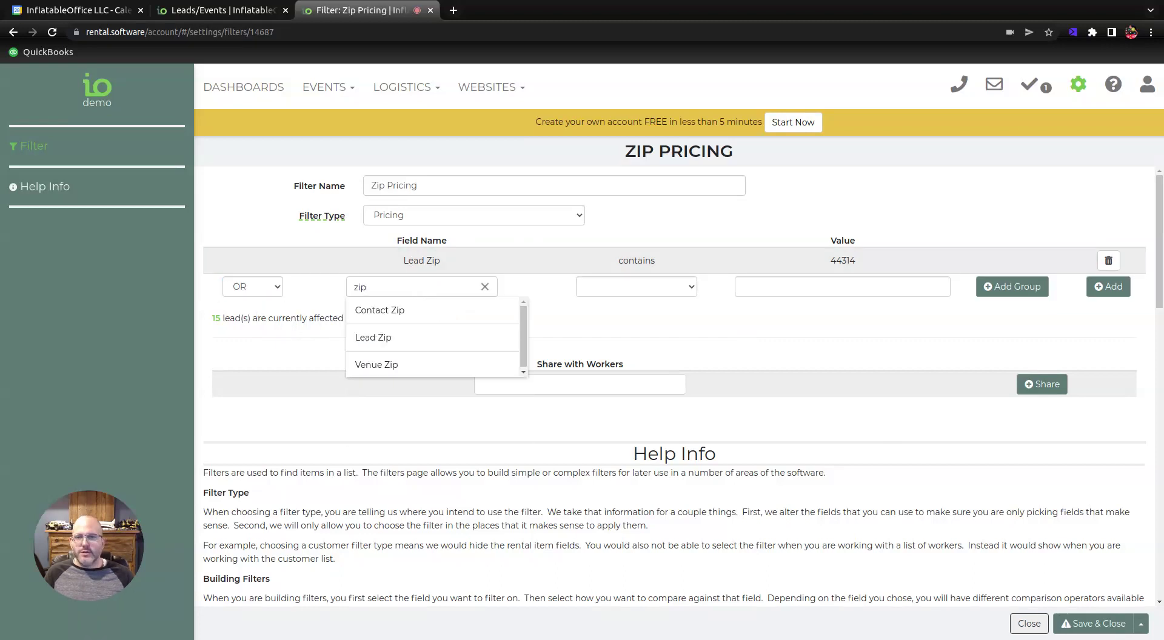
click(433, 343)
click(742, 286)
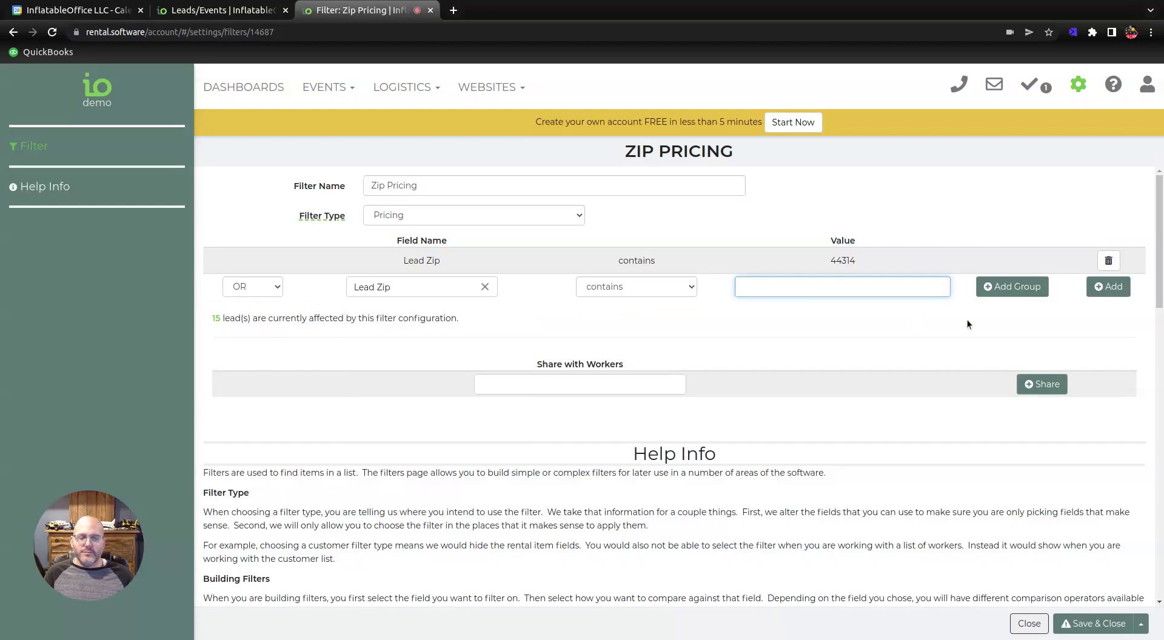
click(1027, 625)
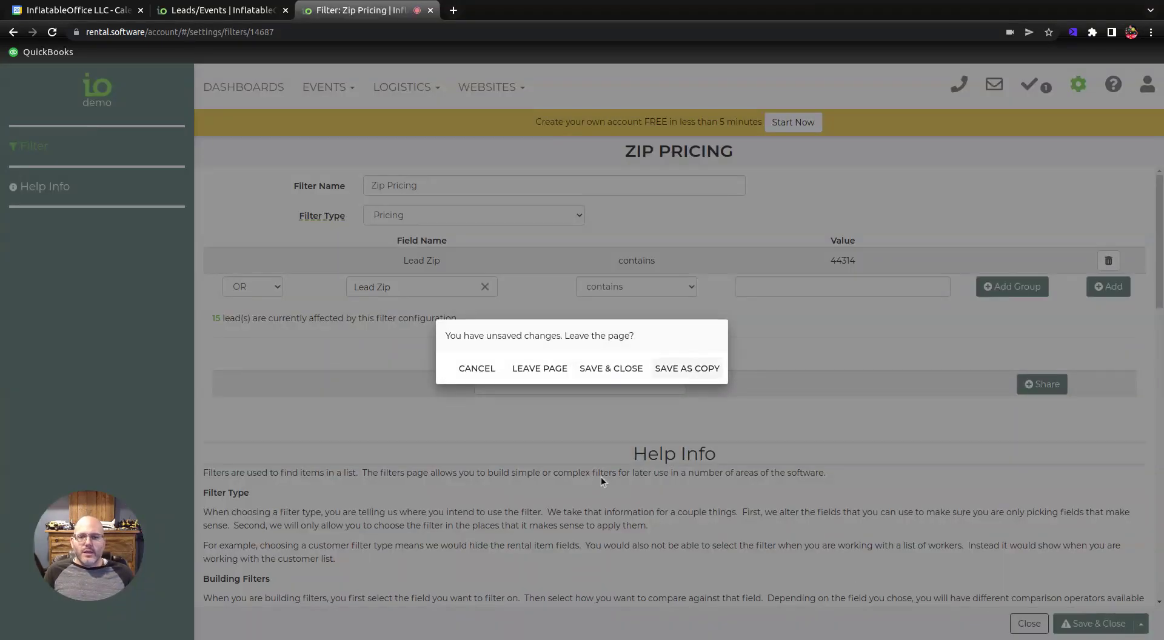
click(549, 369)
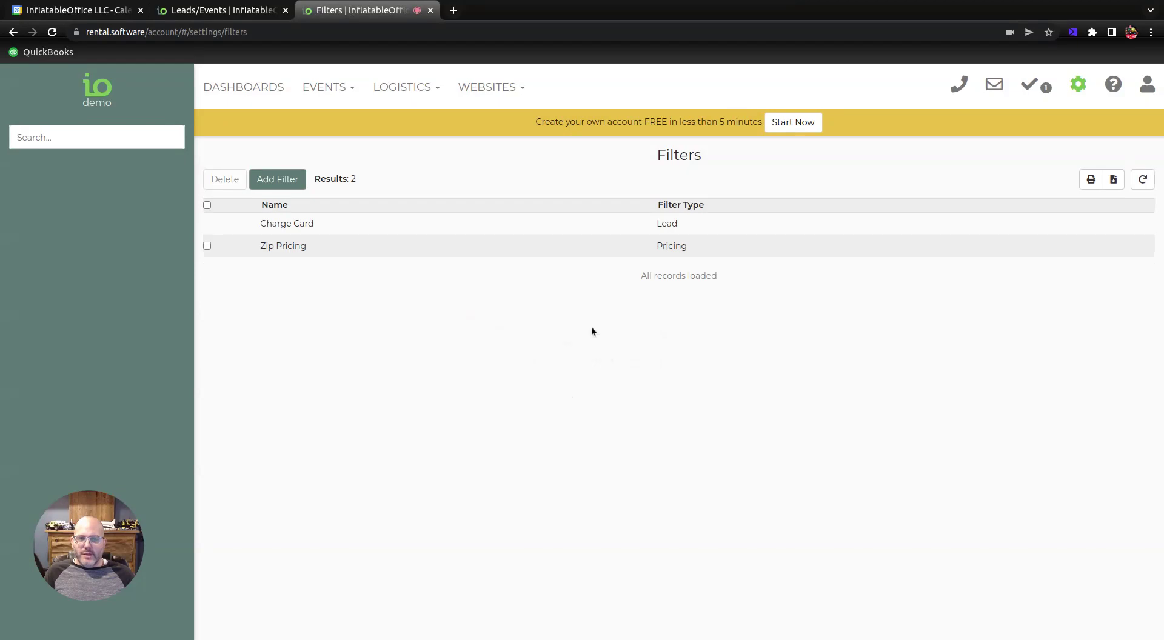
click(1072, 92)
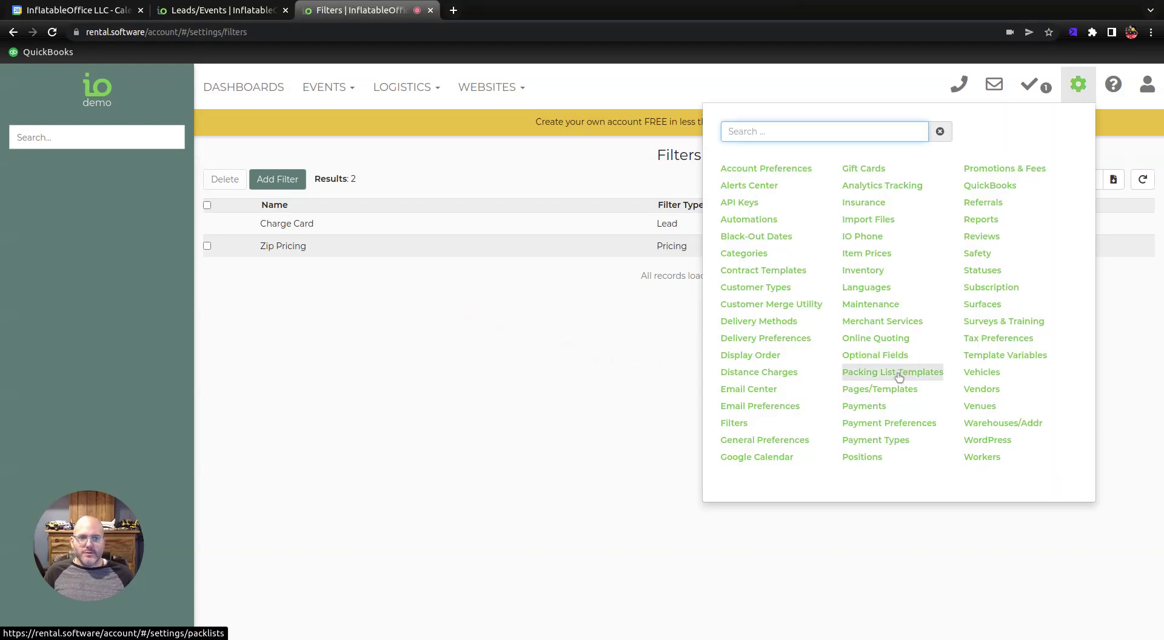
Open the 48' Obstacle Course item in Inventory and view its 700 base Pricing section.
click(863, 270)
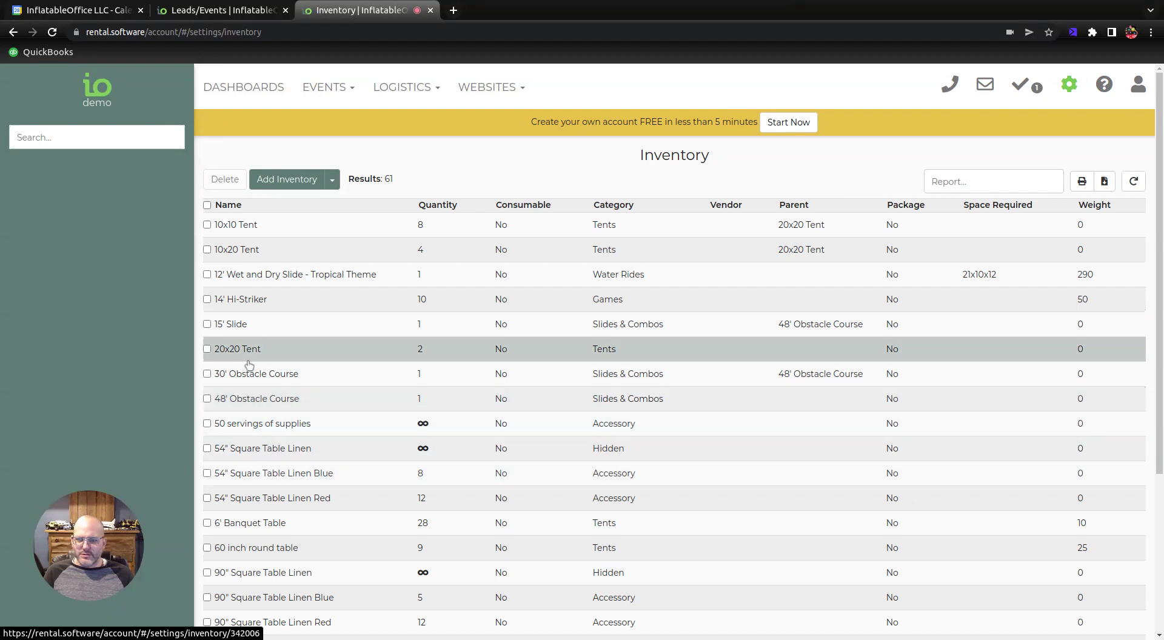
click(264, 403)
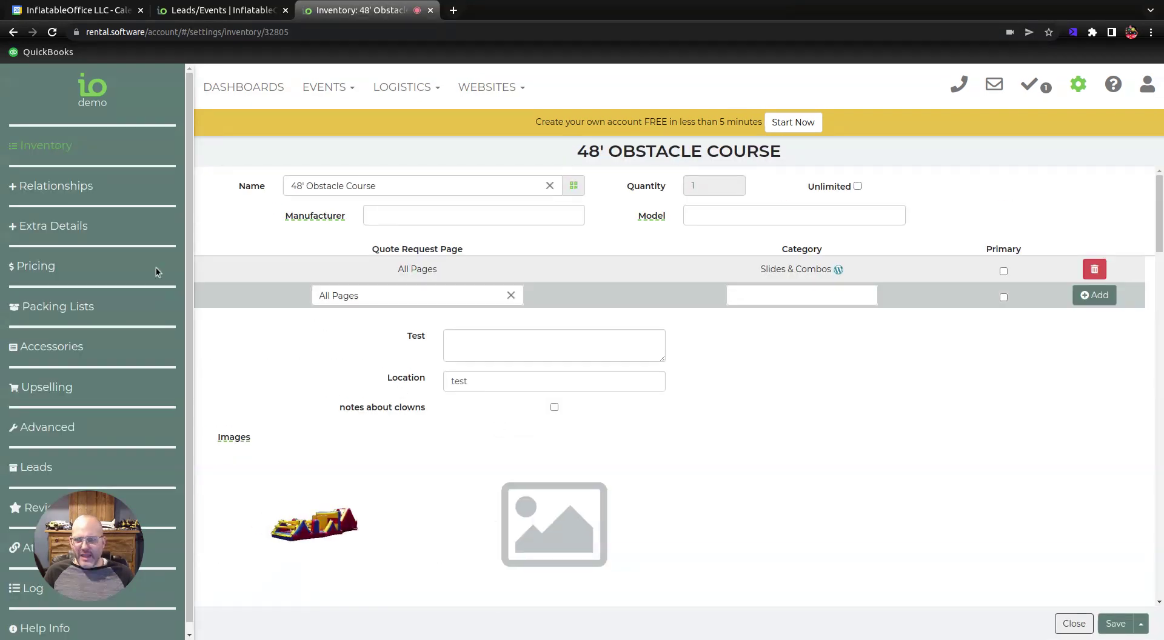
click(50, 270)
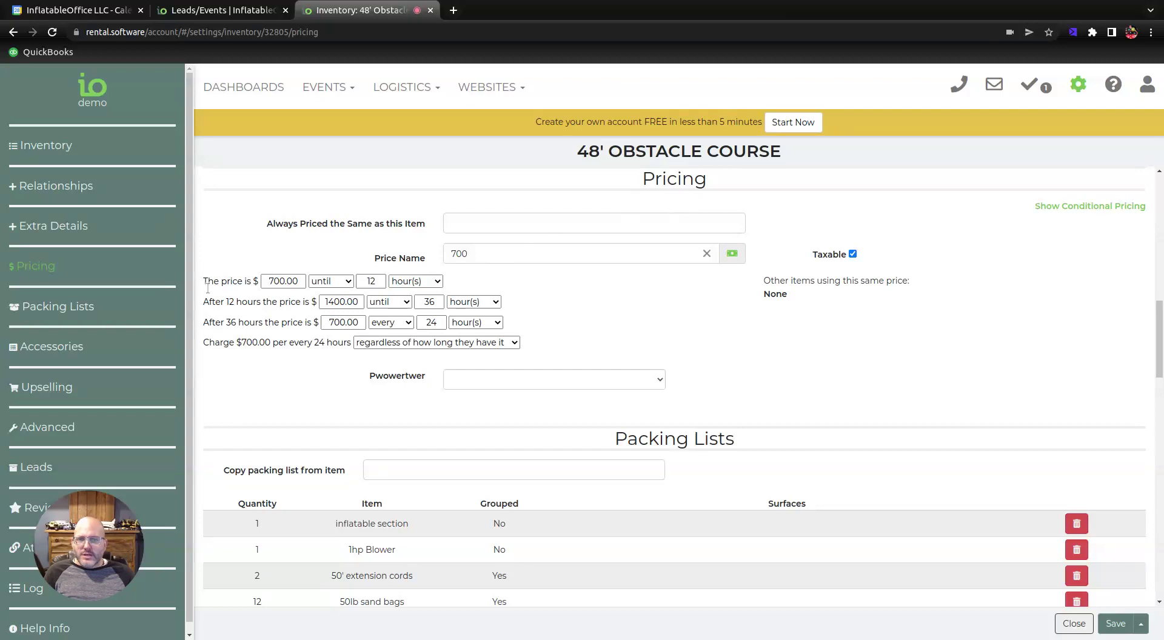
drag(469, 253, 426, 259)
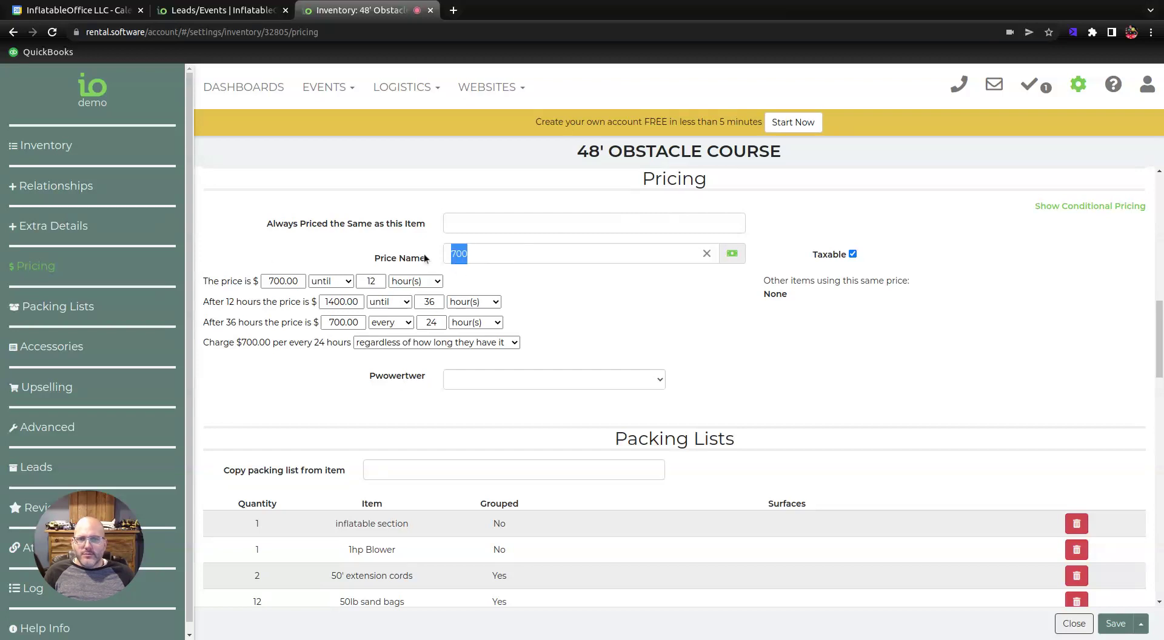
click(574, 290)
click(1066, 213)
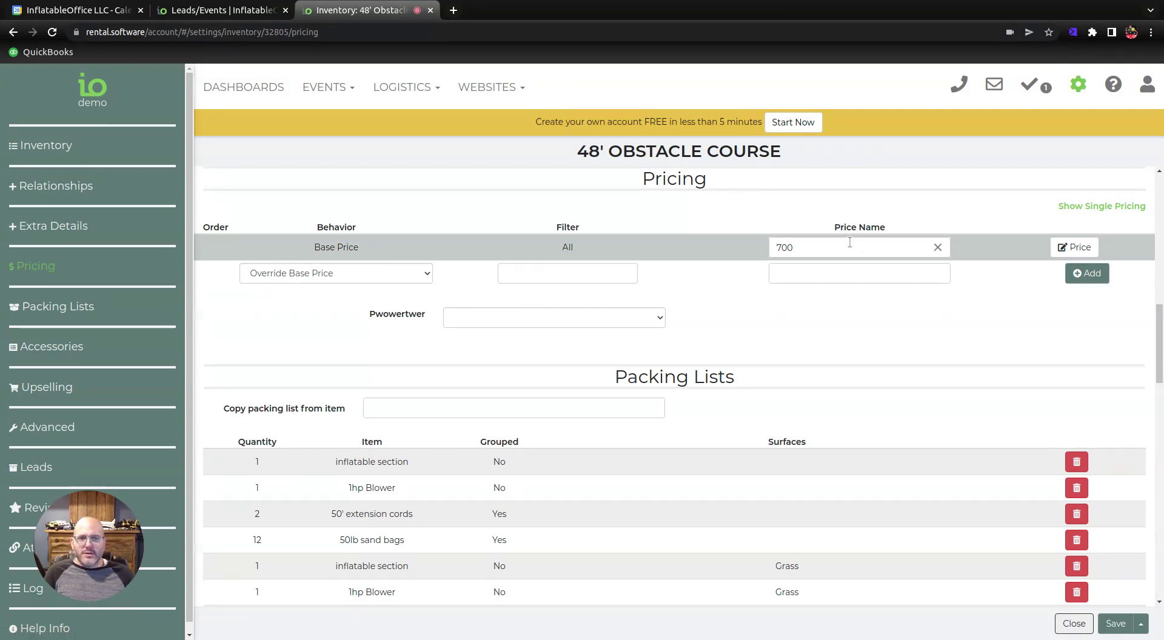
click(1077, 252)
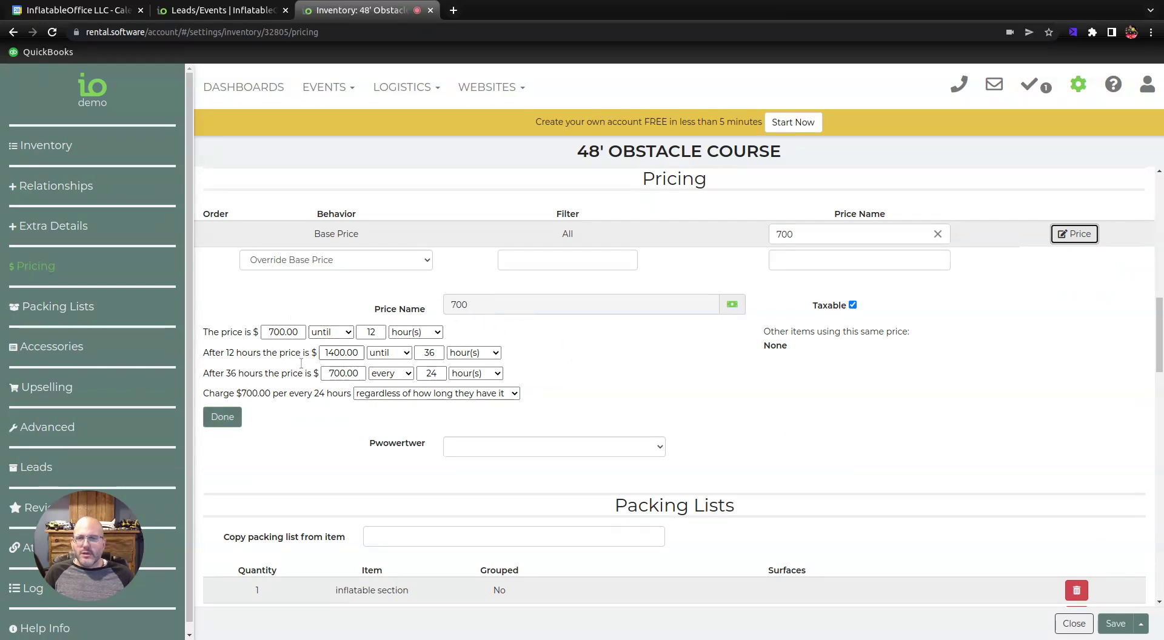
click(224, 425)
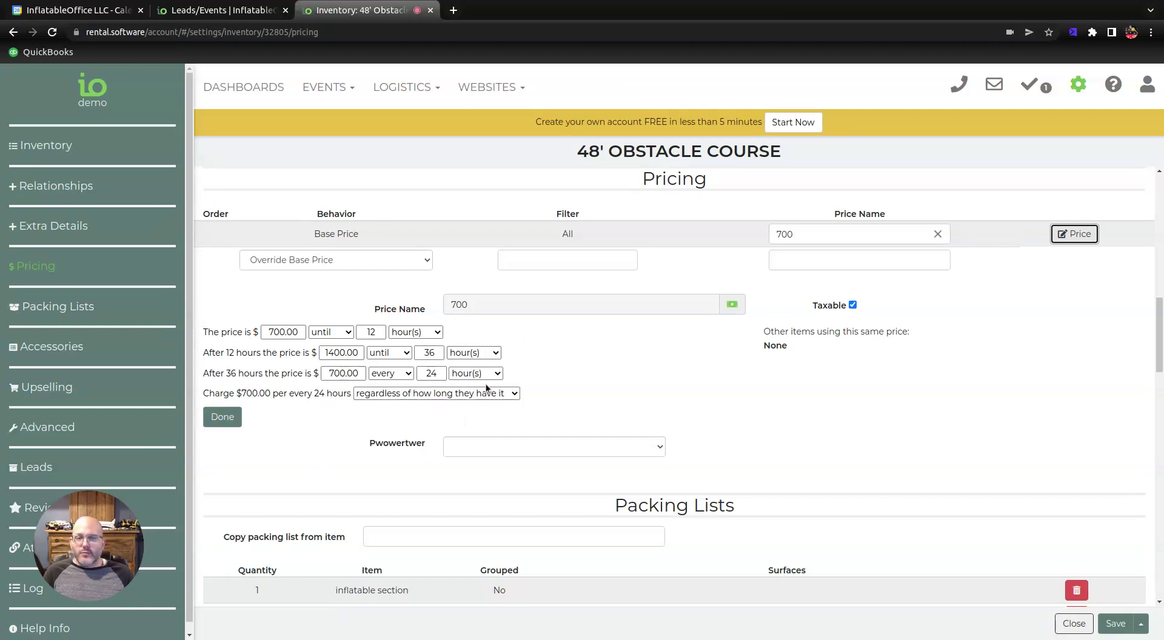
click(223, 420)
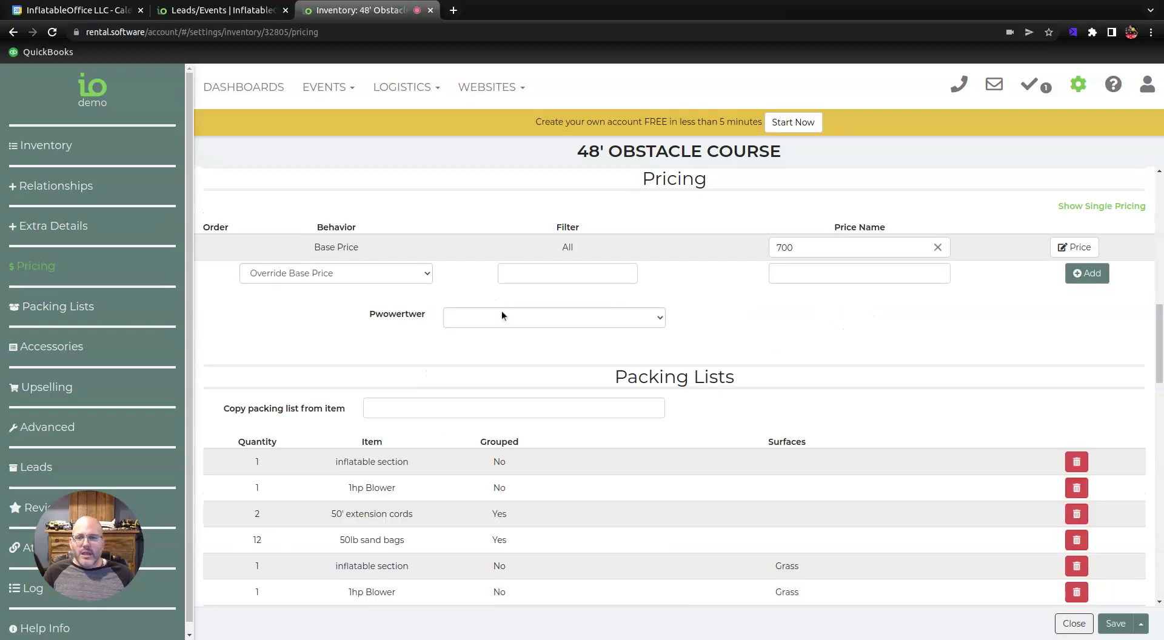
Open the Behavior dropdown on the new pricing rule row to see the rule types.
click(427, 275)
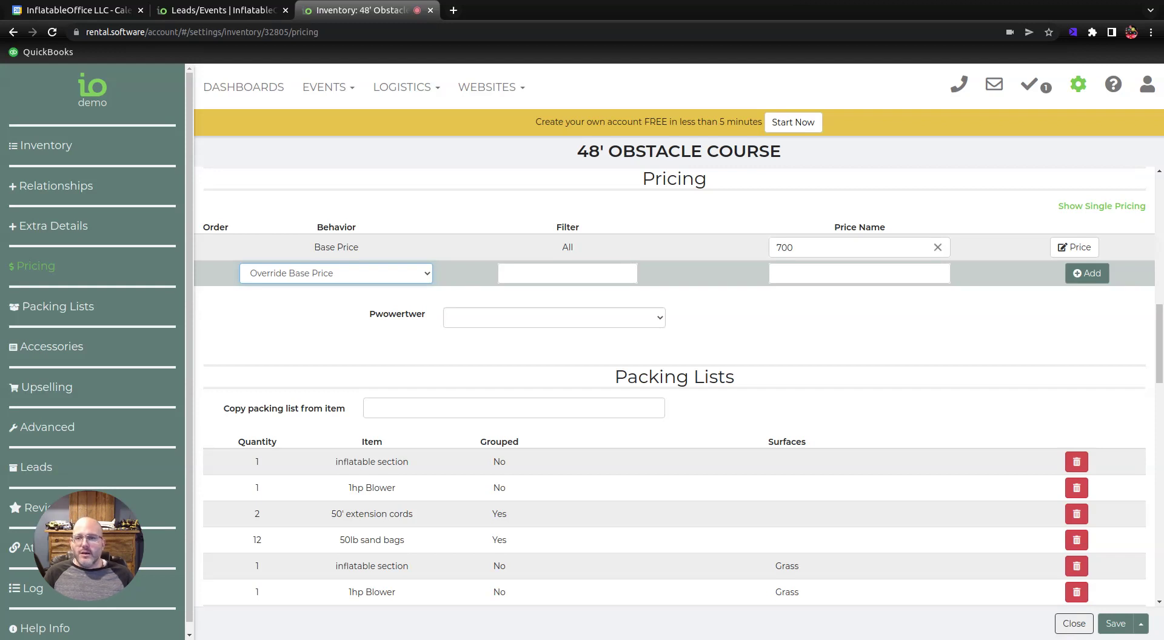
Add a Zip Pricing override rule that uses the Bounce Houses - Weekdays price.
click(584, 274)
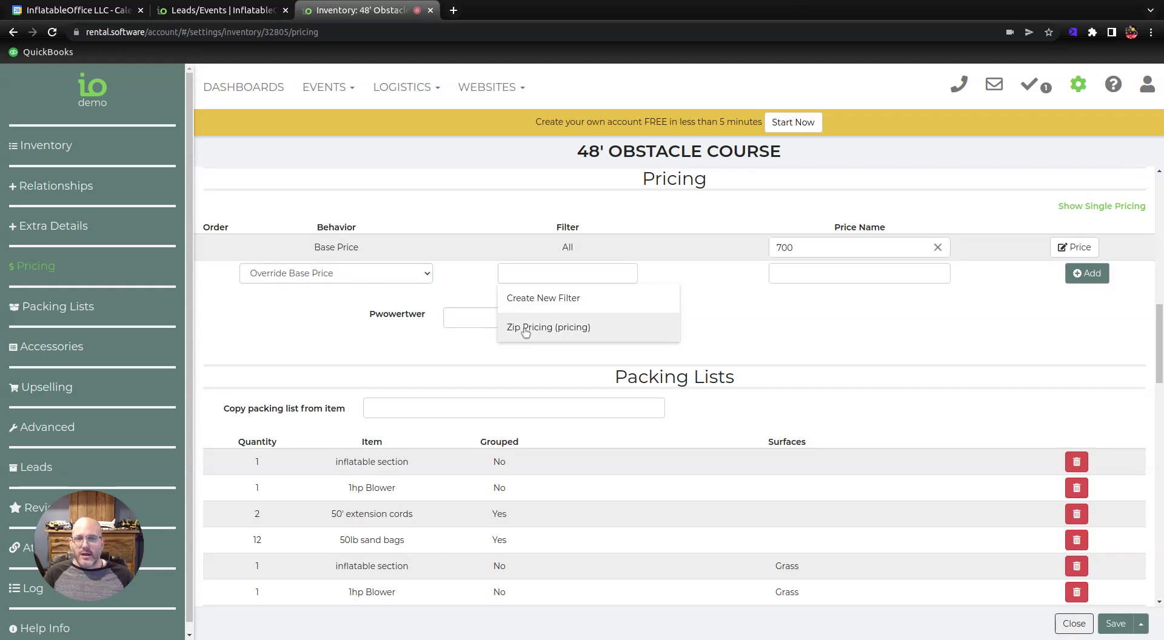
click(546, 330)
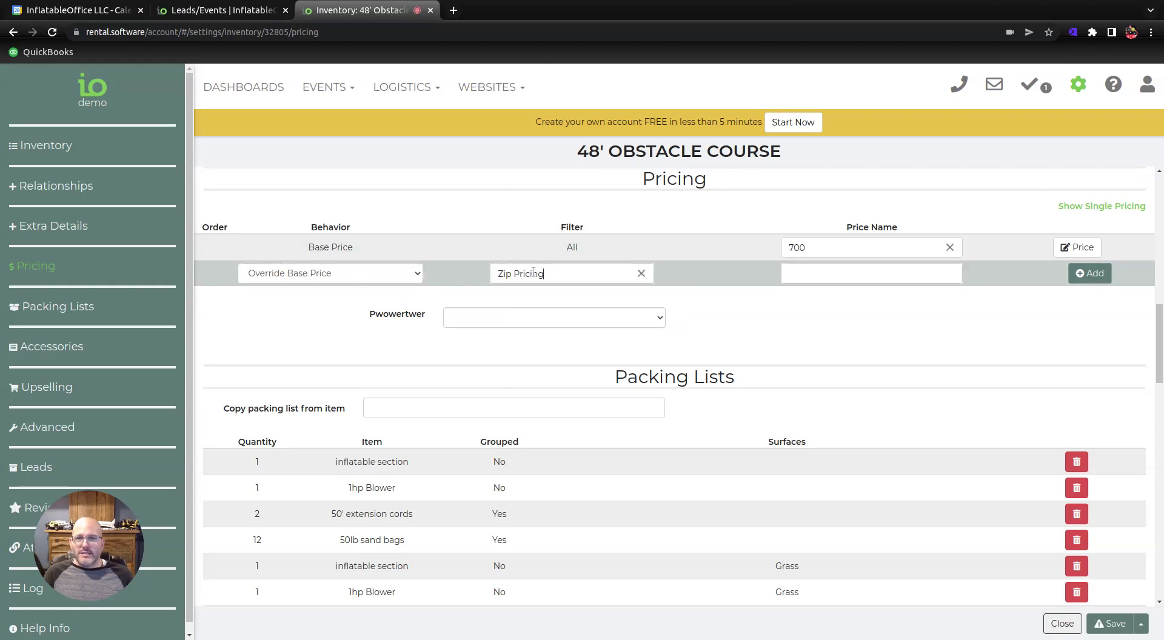
click(850, 275)
text(boun)
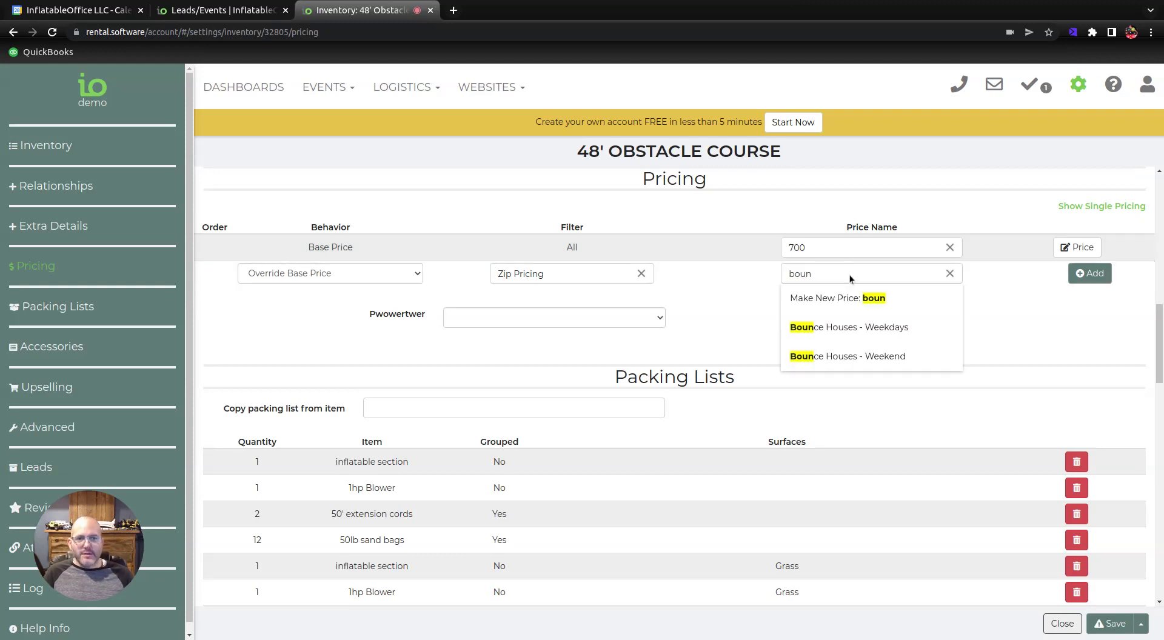
click(896, 328)
click(1098, 280)
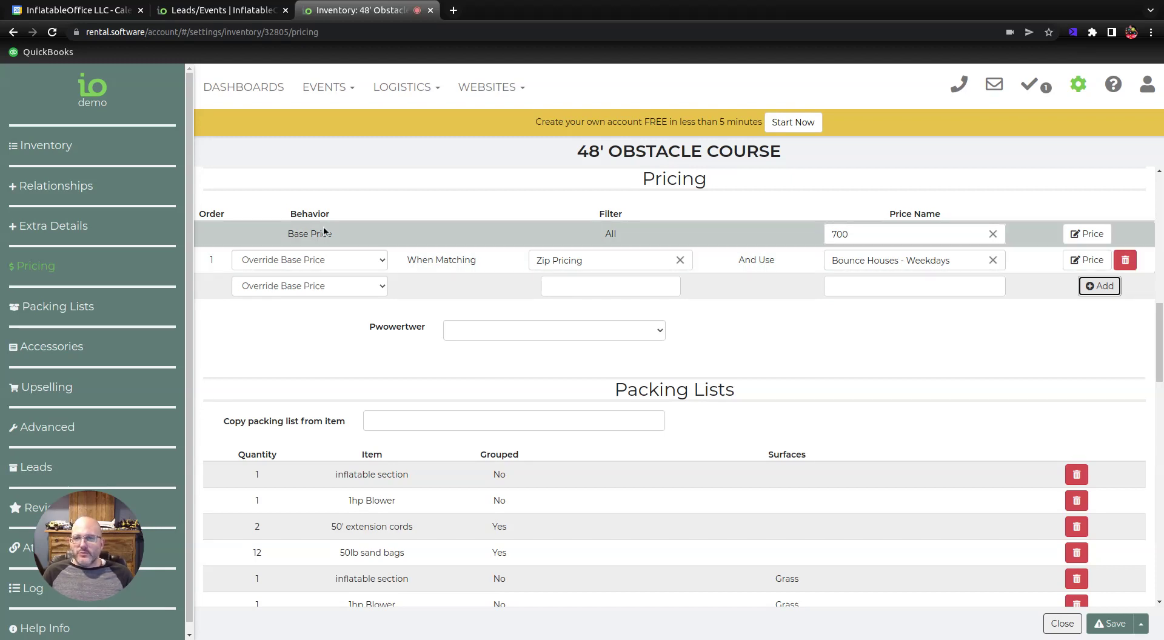
click(380, 287)
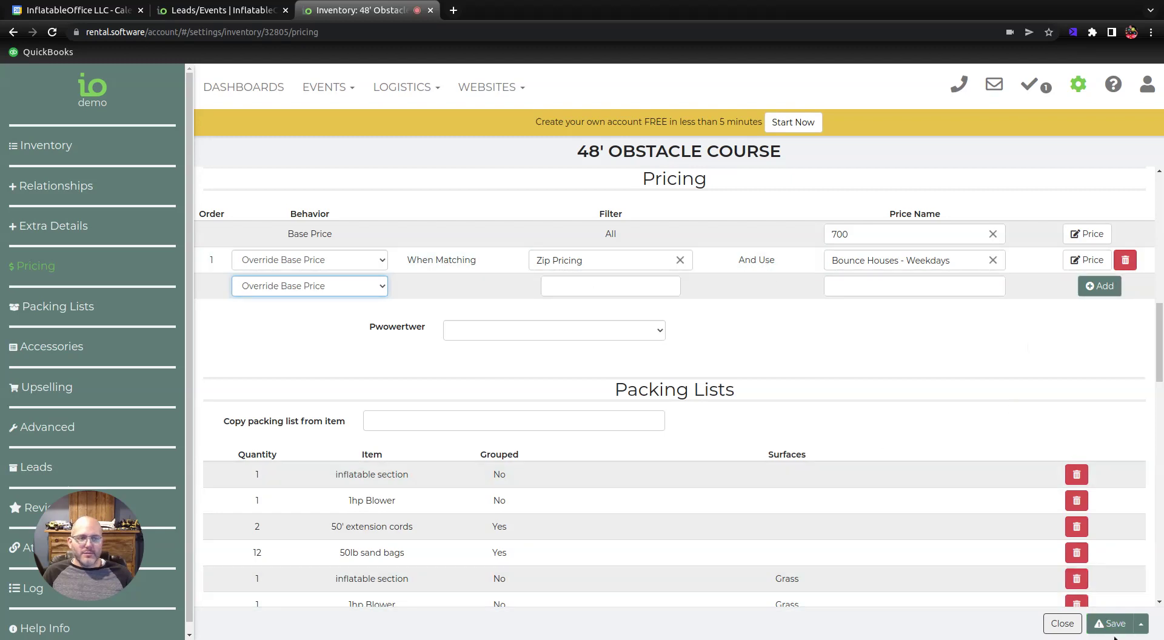
Turn on Autosave Leads in the general preferences and save them.
click(1063, 623)
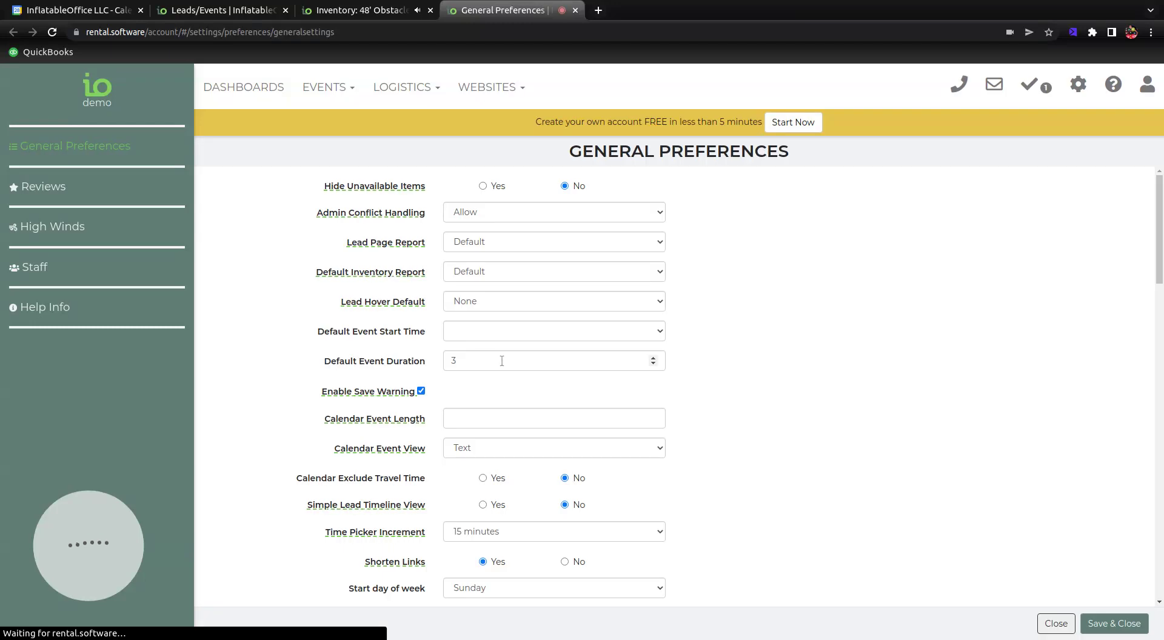
scroll(464, 380, down, 3)
scroll(512, 373, down, 1)
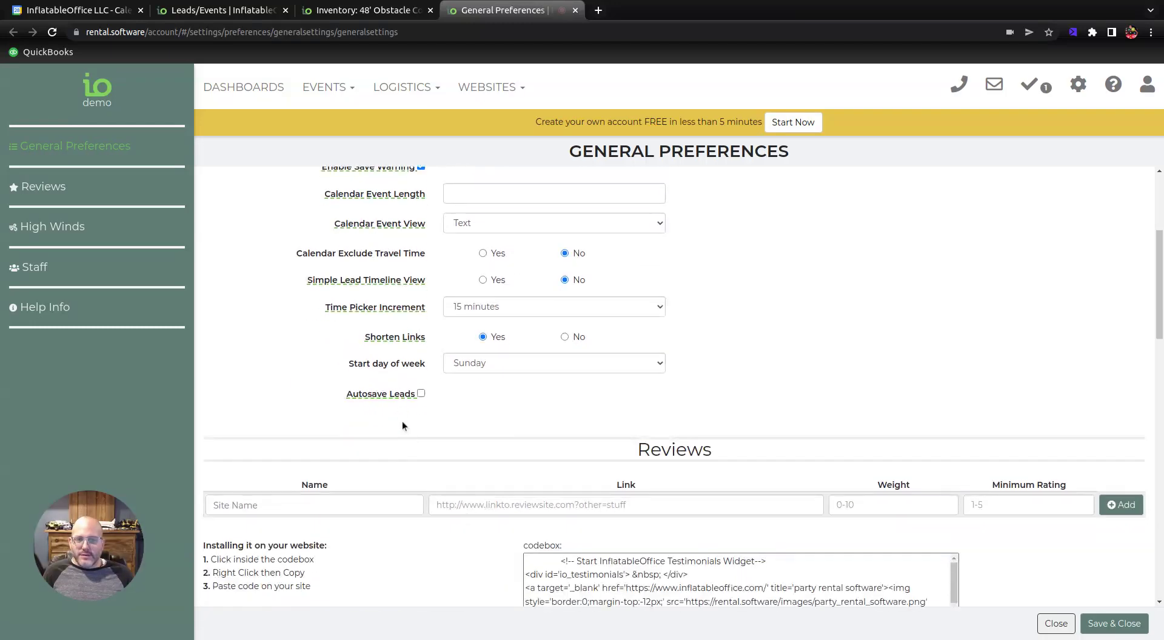
click(421, 394)
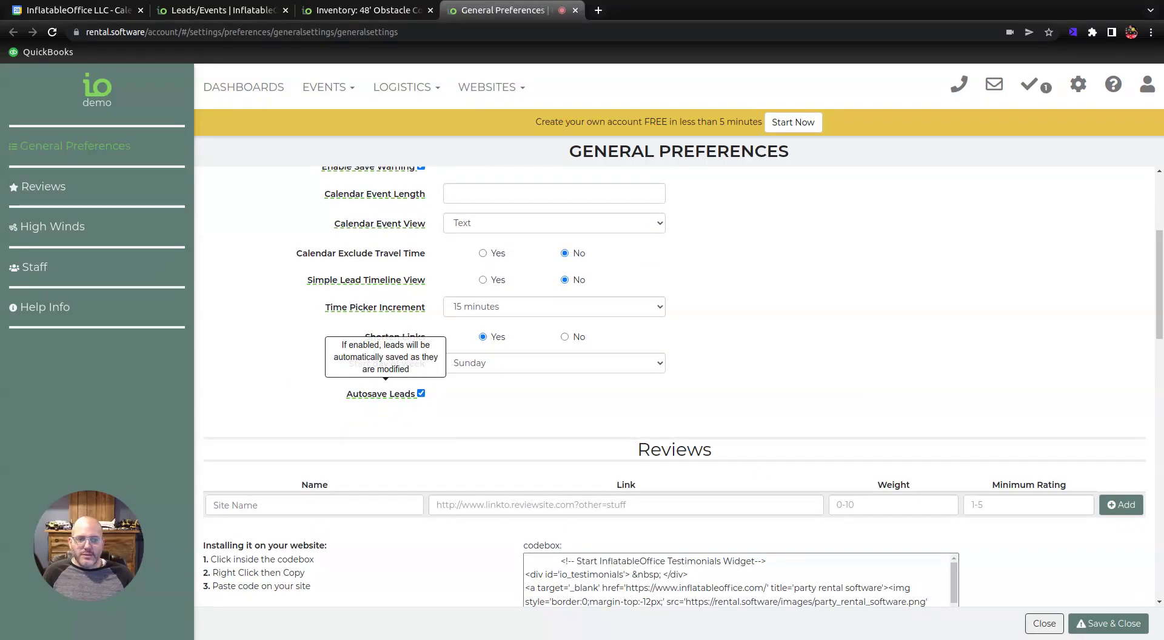
click(1110, 624)
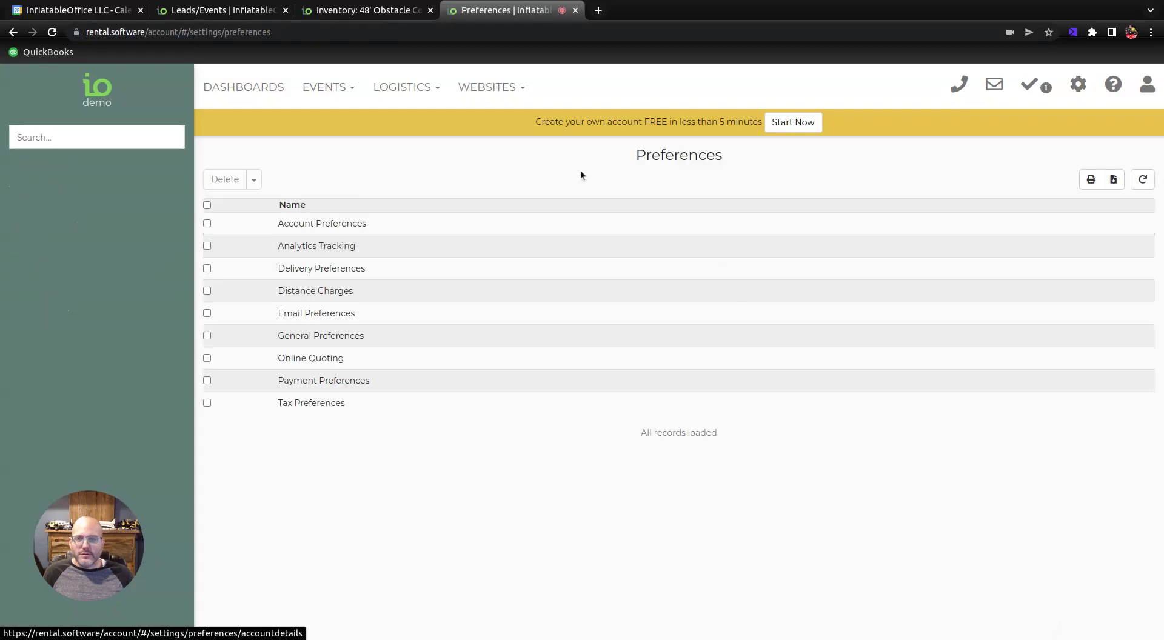
Save the 48' Obstacle Course pricing rules and dismiss the saved confirmation.
click(363, 9)
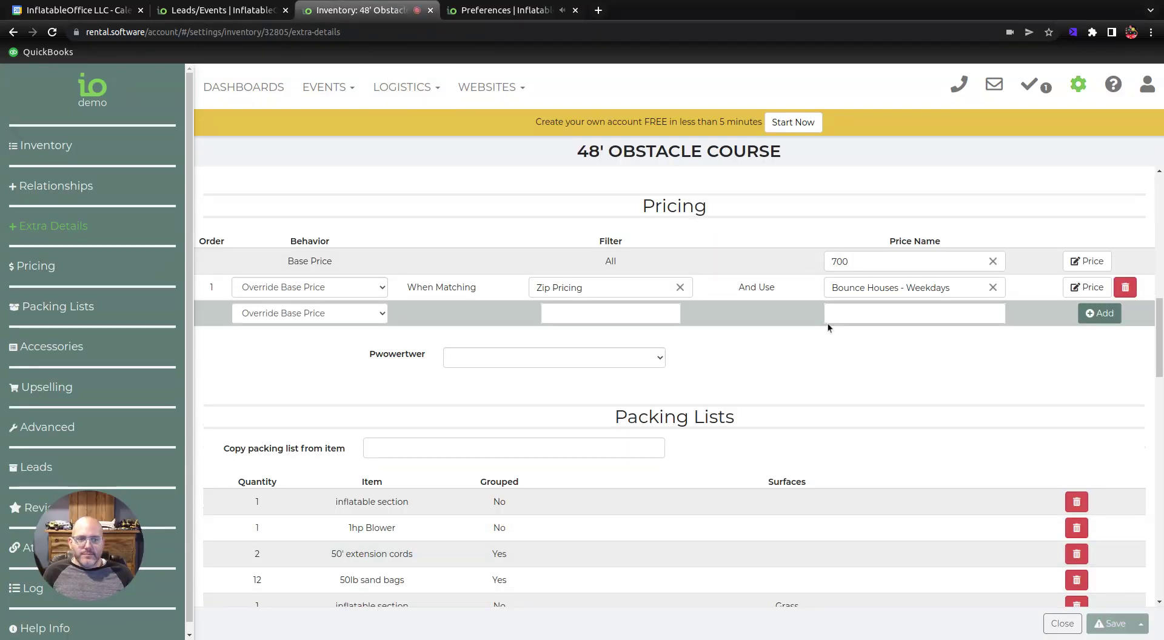
key(ctrl+s)
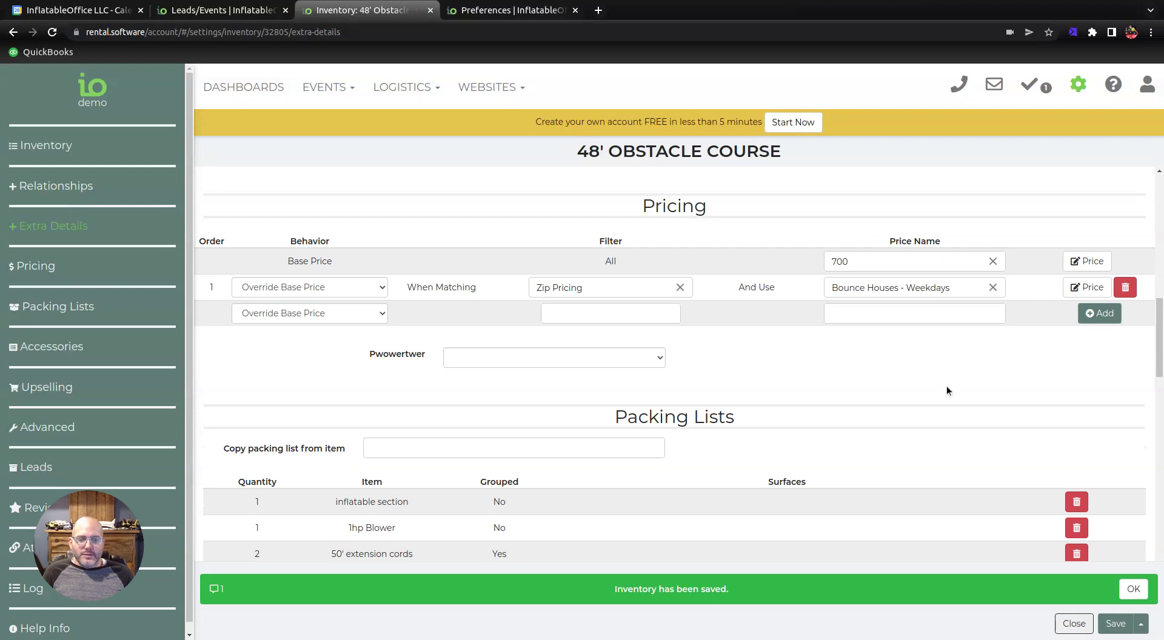
click(1134, 590)
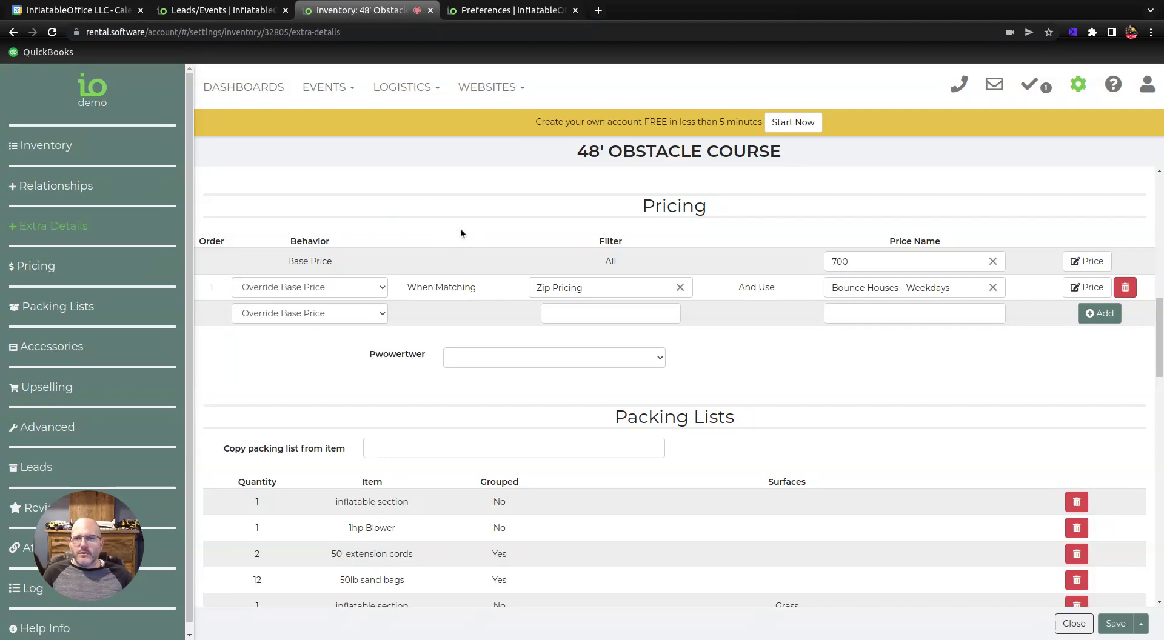
Close DevTools, open the Capital University lead from Leads/Events, and view its Venue details.
click(236, 12)
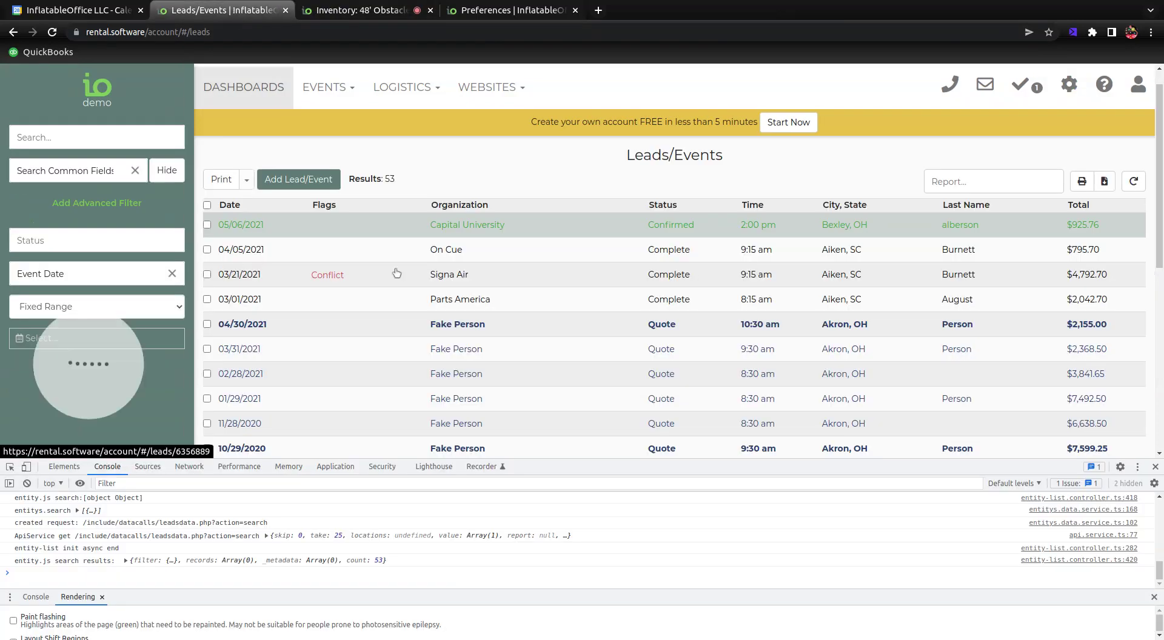
click(1156, 468)
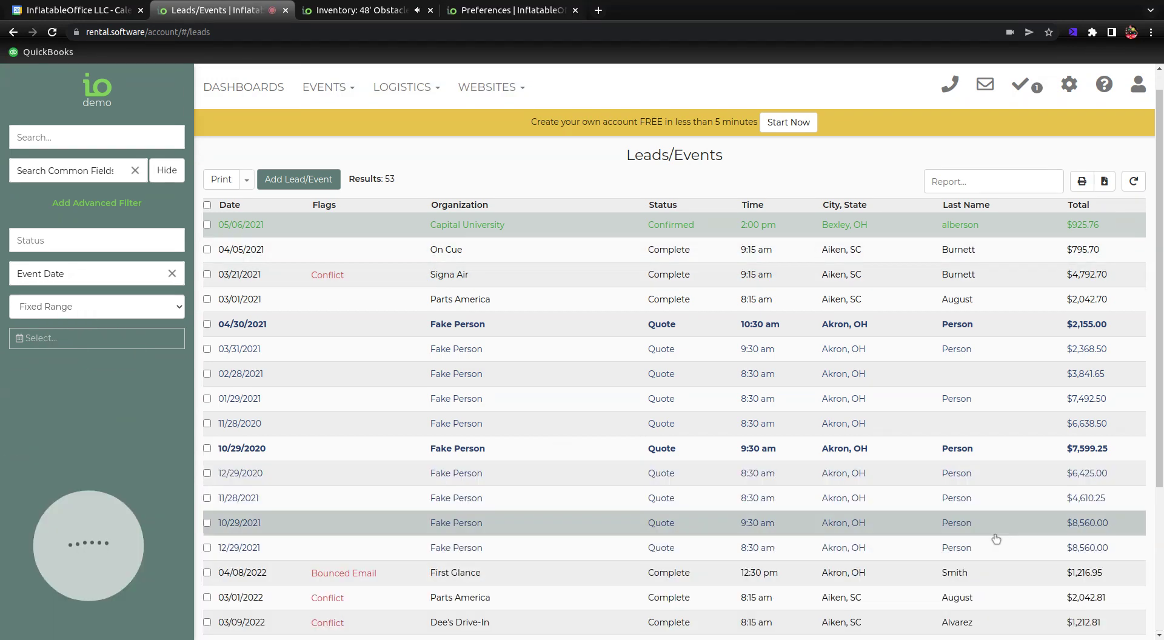
click(487, 228)
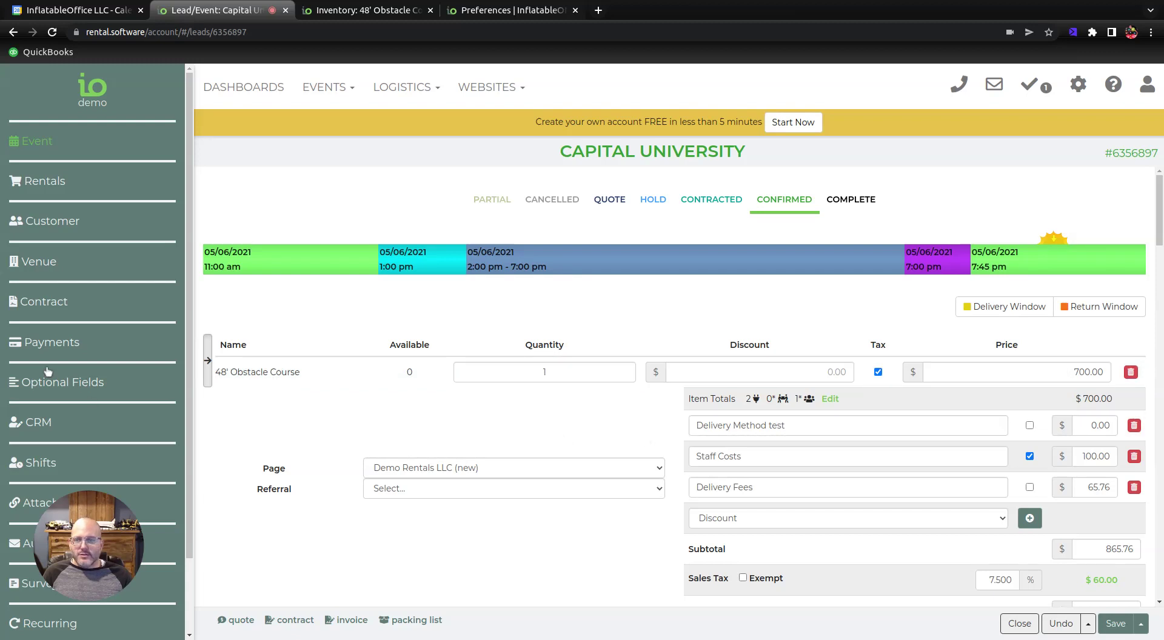
click(43, 263)
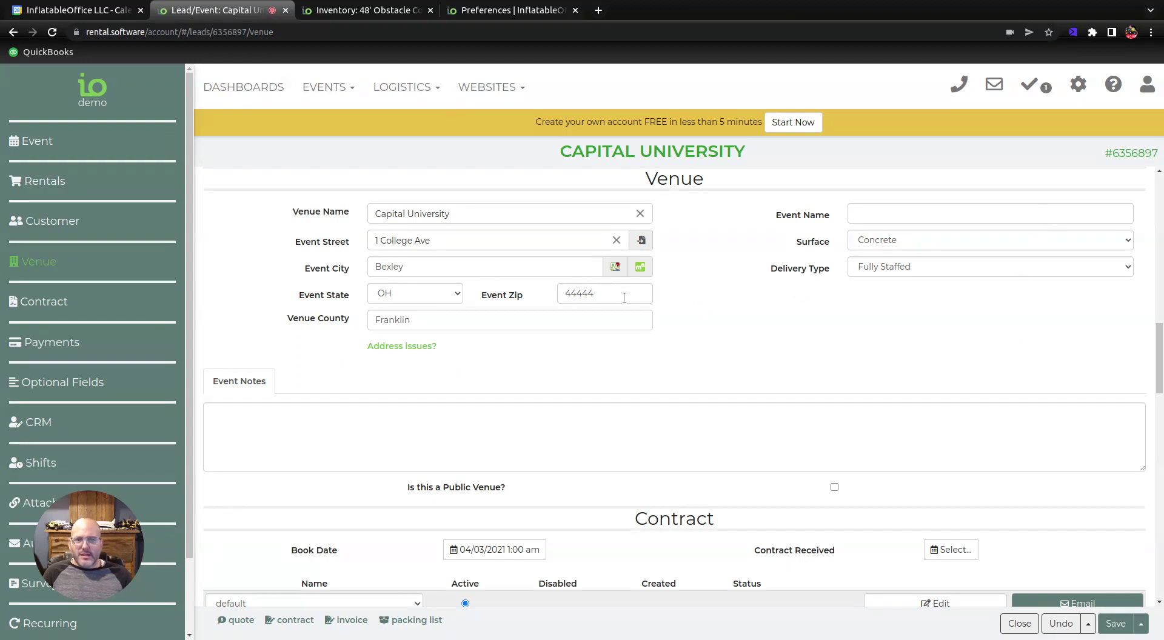
Change the Event Zip to 44314 and save the Capital University lead.
double_click(618, 294)
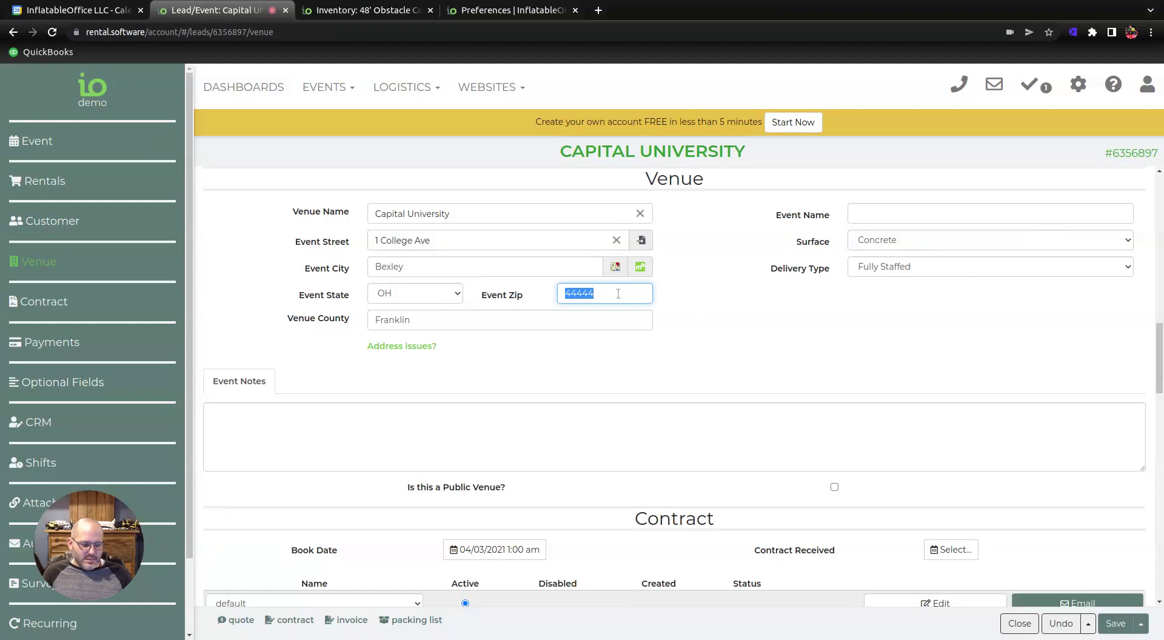
text(44314)
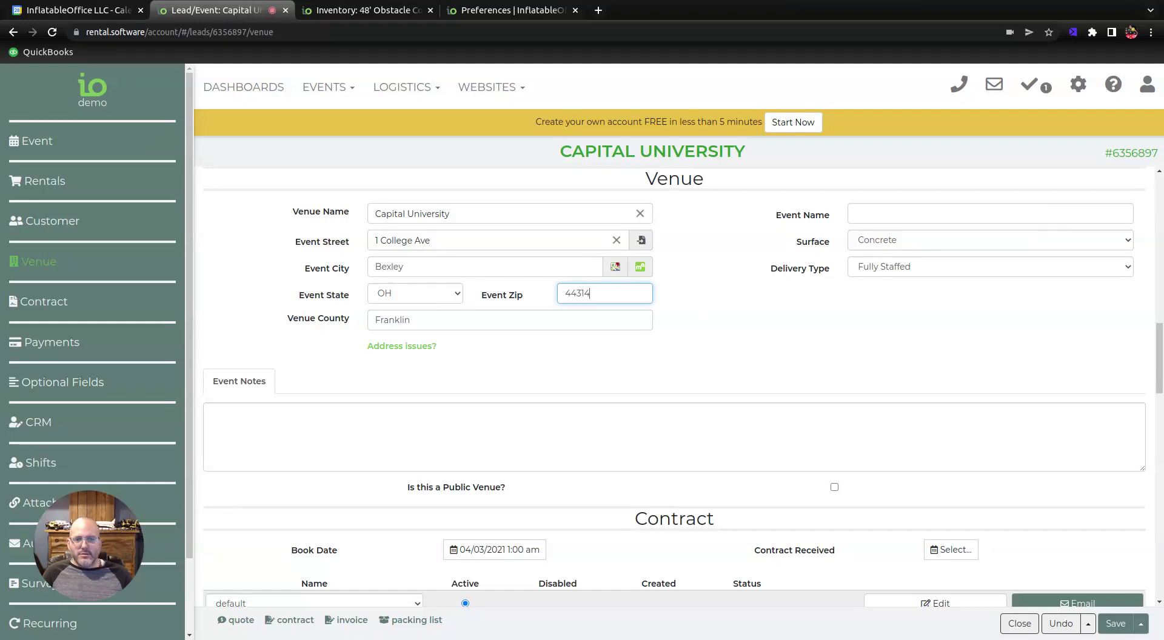
click(778, 308)
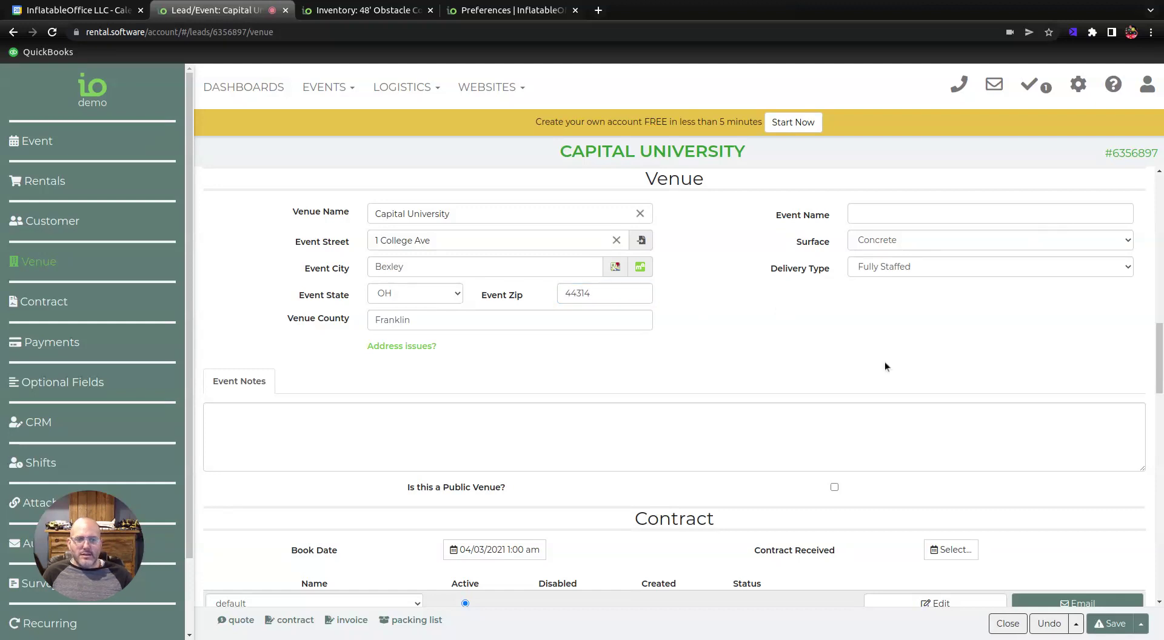
click(1091, 630)
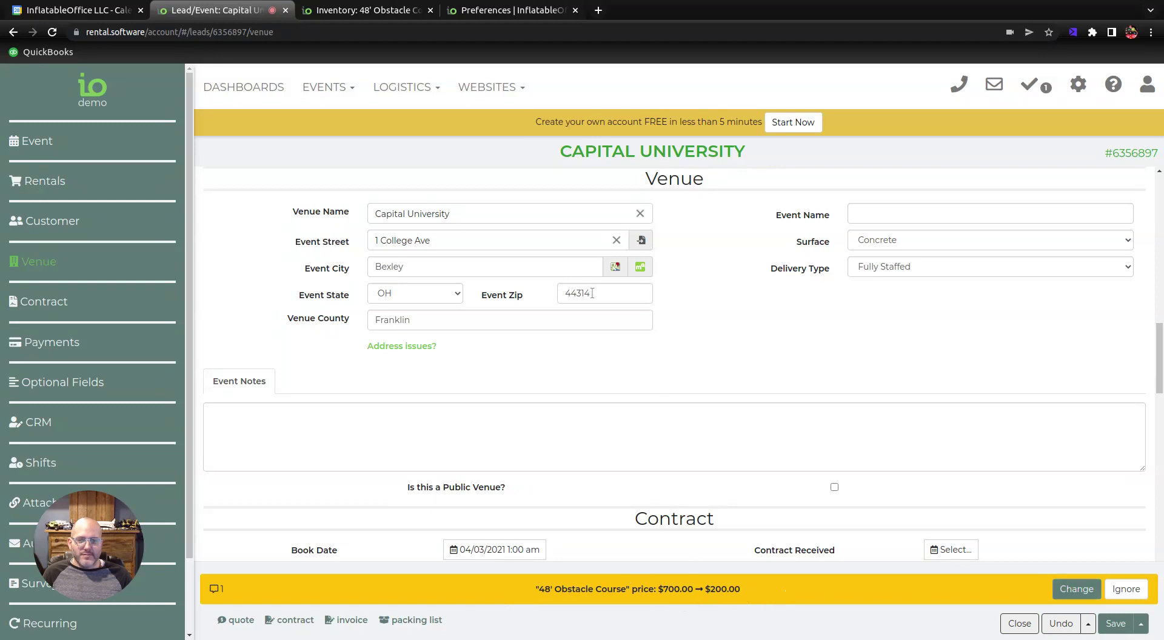
Accept the obstacle course price change to $200.00, save, and check the Undo save times.
click(1077, 591)
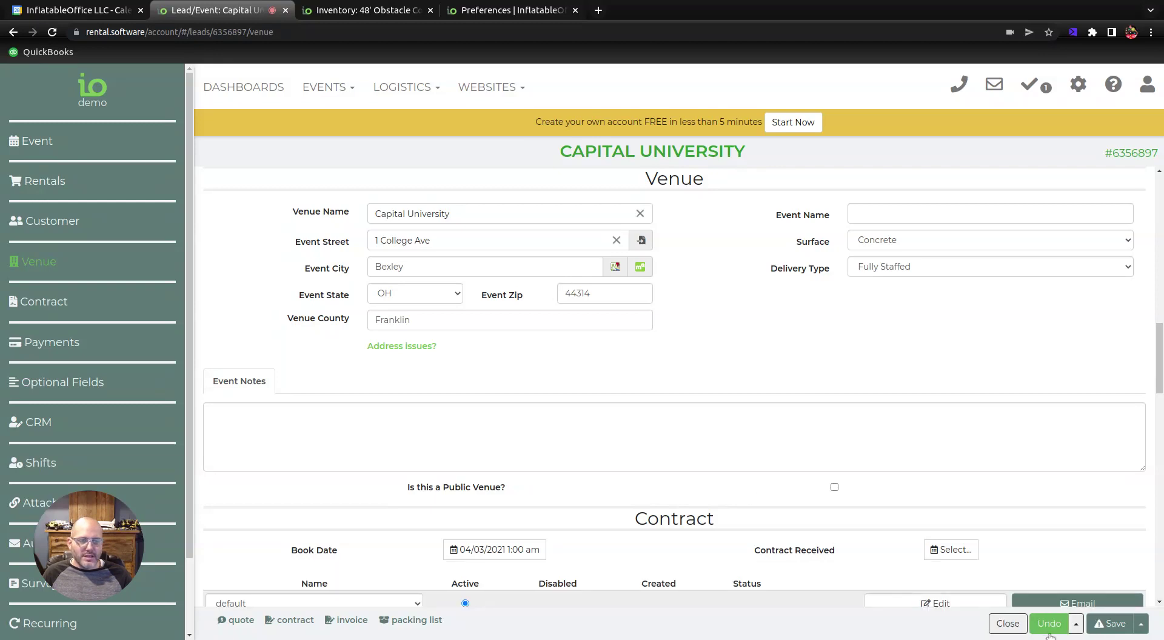
click(1097, 631)
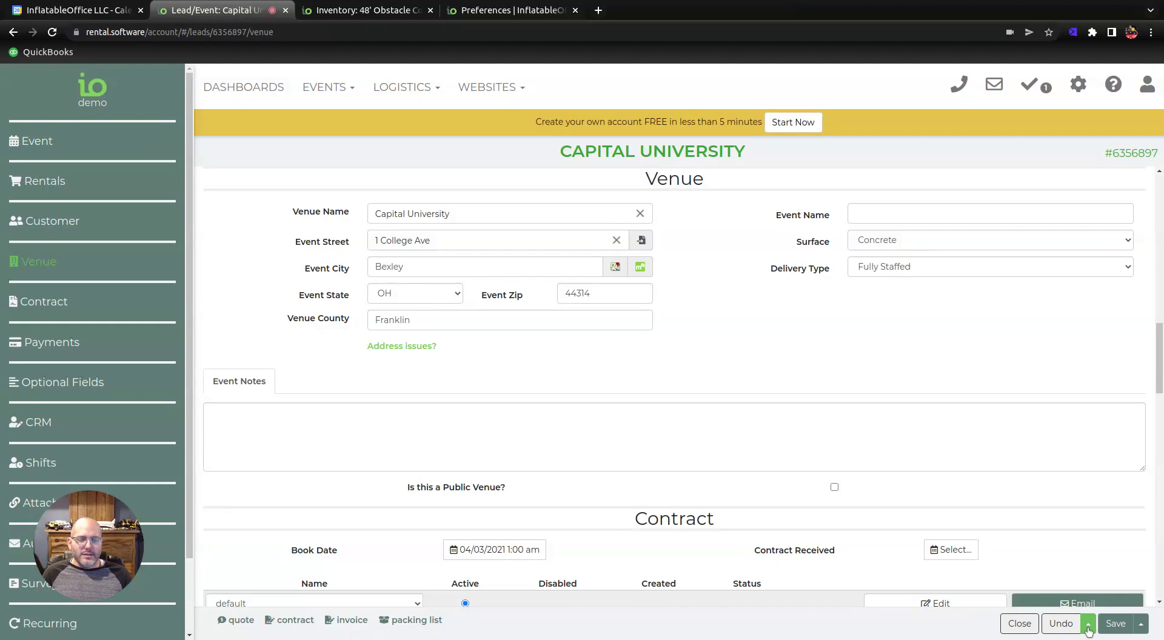
click(1088, 630)
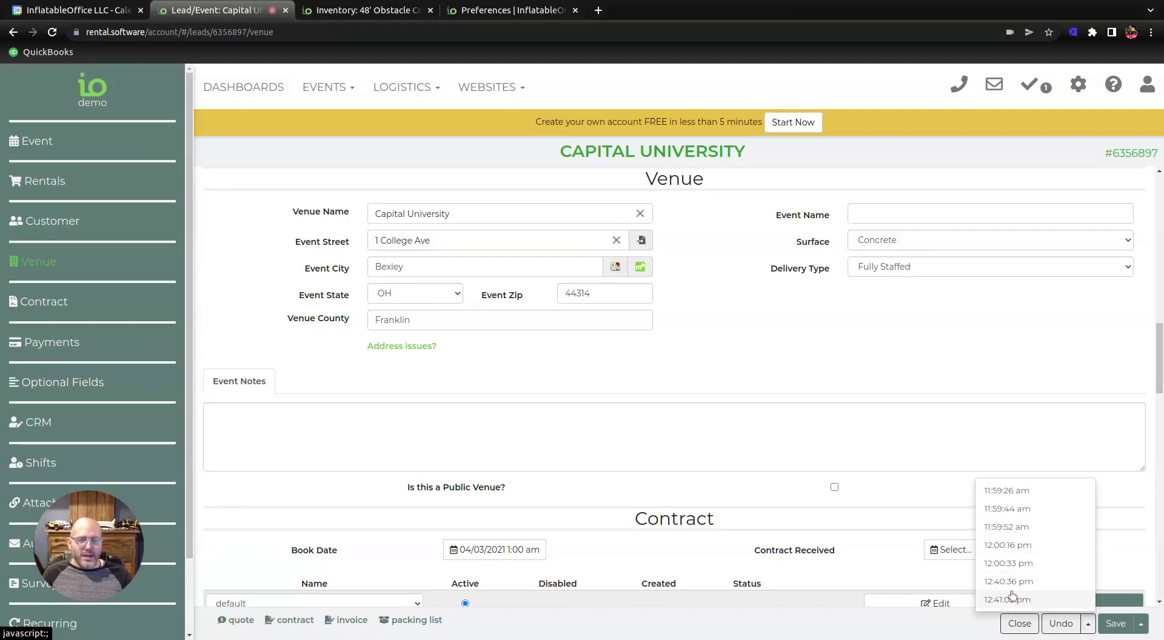
click(910, 488)
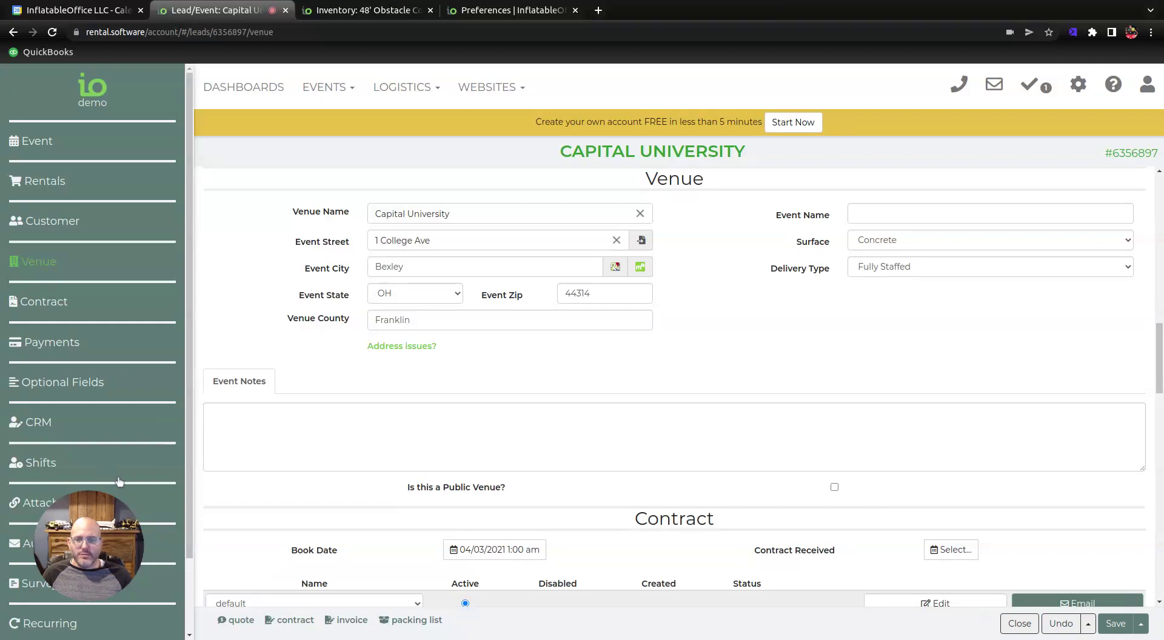
scroll(31, 616, down, 2)
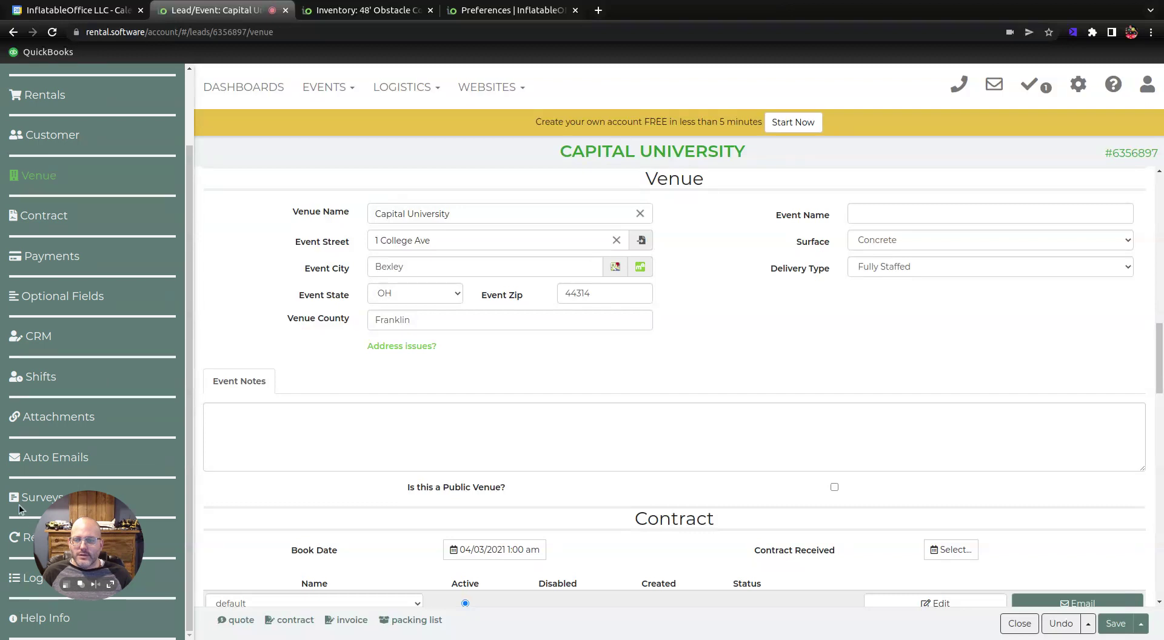
scroll(40, 529, up, 2)
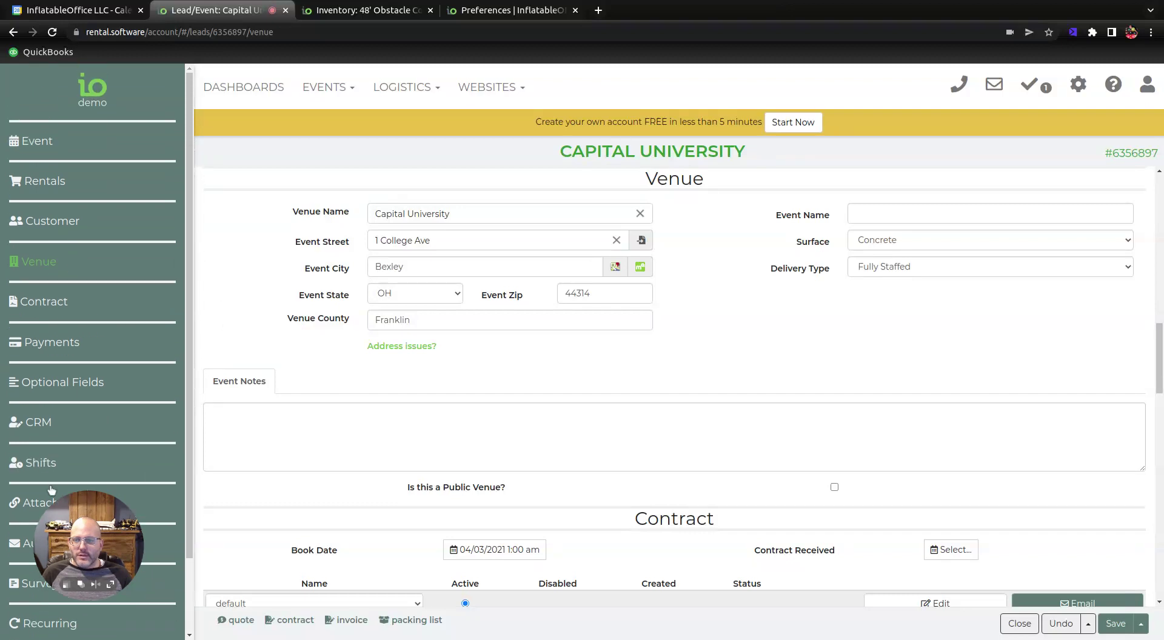
scroll(68, 491, down, 1)
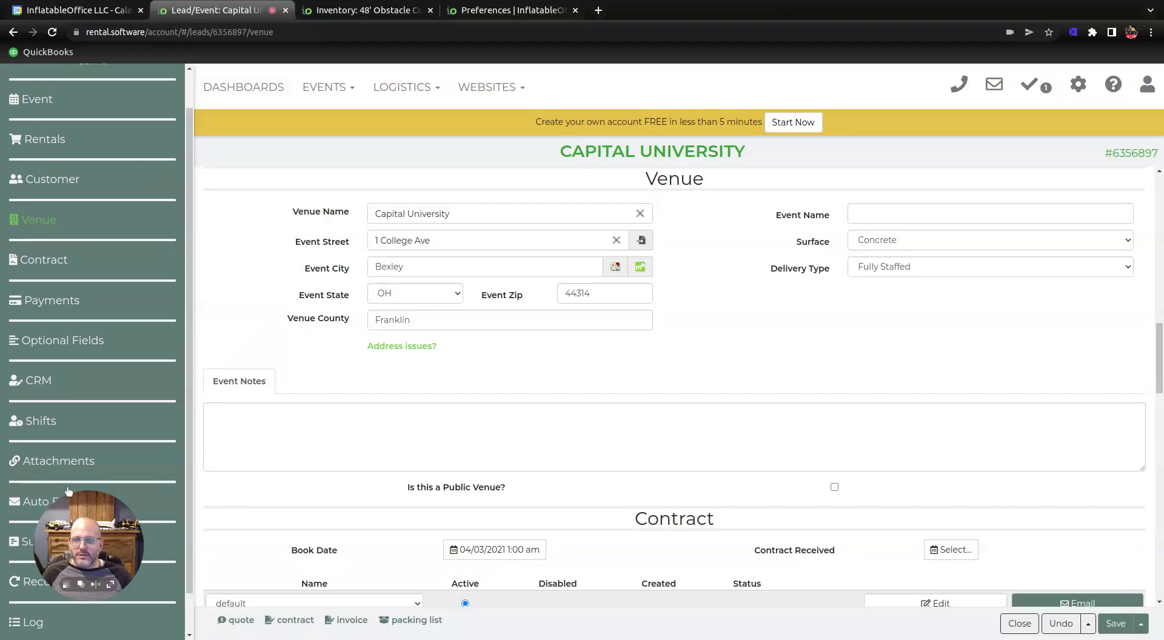
Review the lead's Log entries for the autosaved zip and price changes.
click(35, 623)
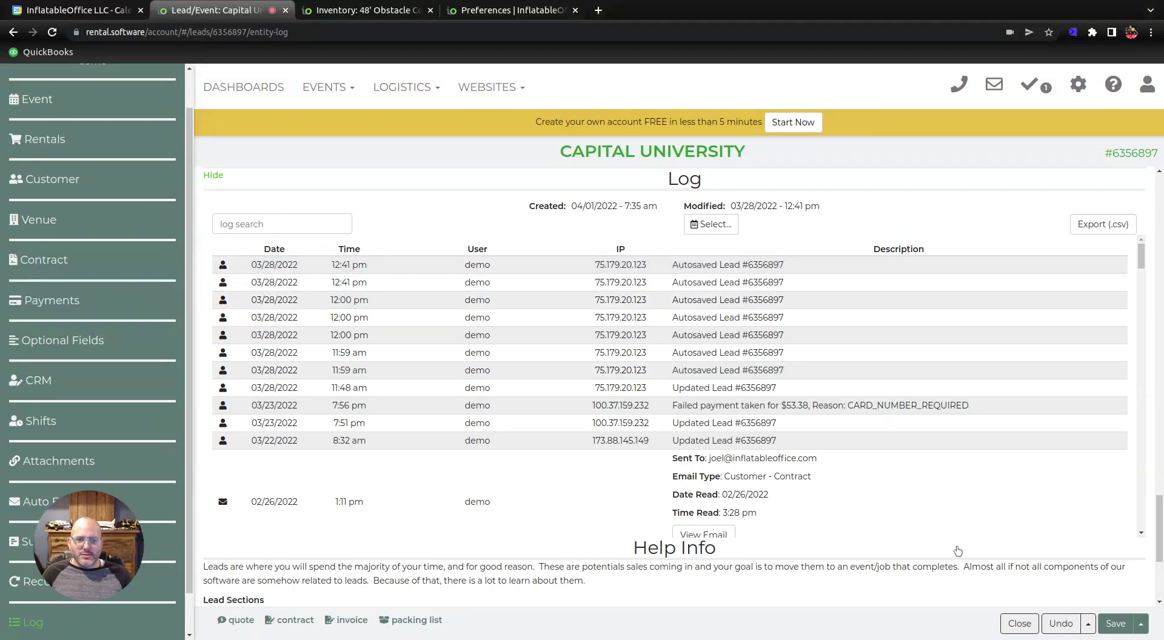
click(706, 265)
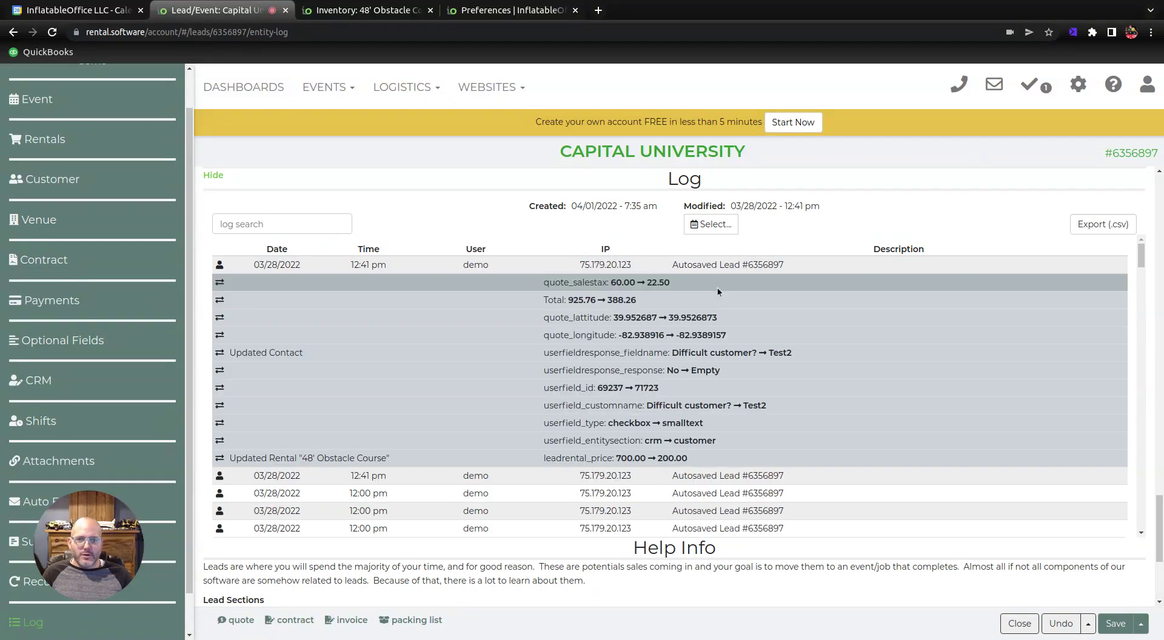
click(706, 266)
click(713, 282)
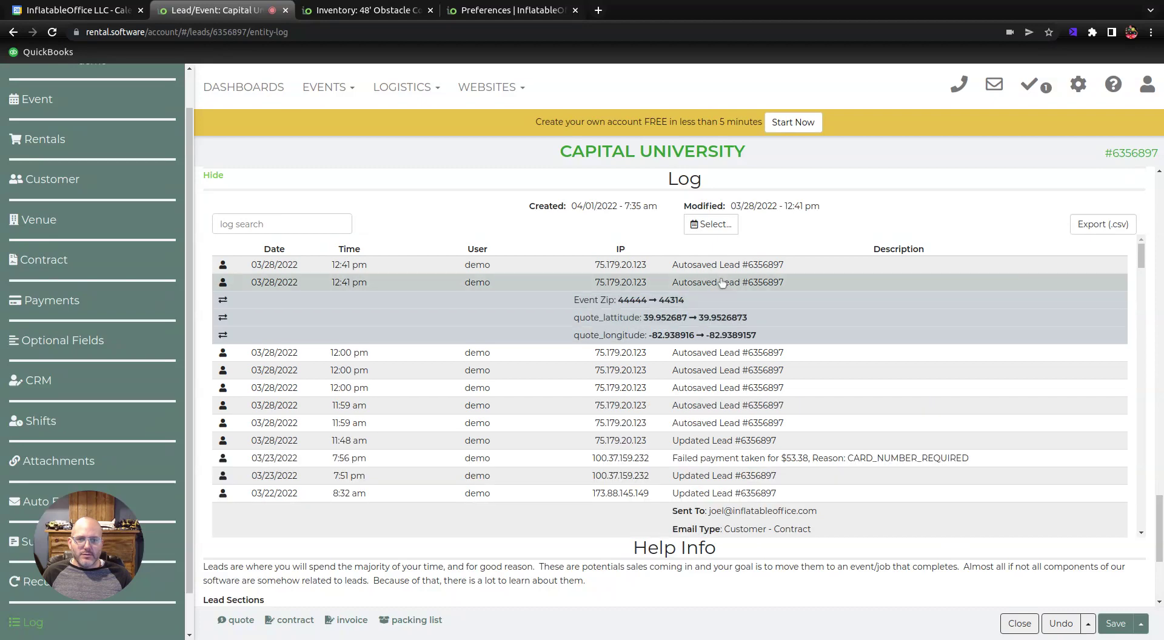
click(1088, 623)
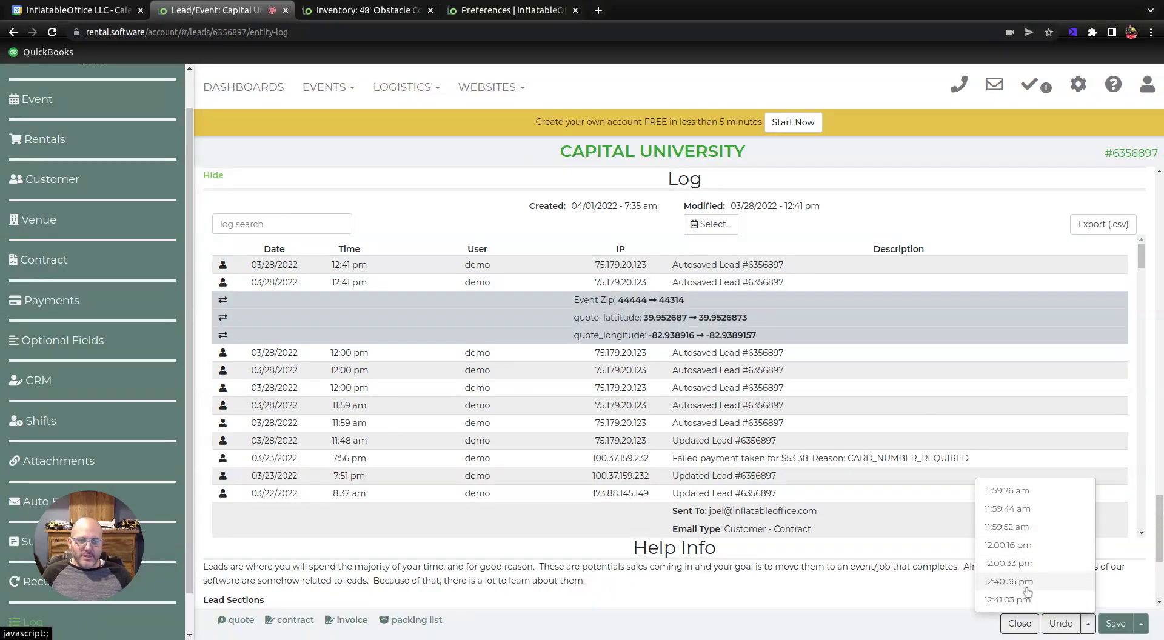
click(910, 237)
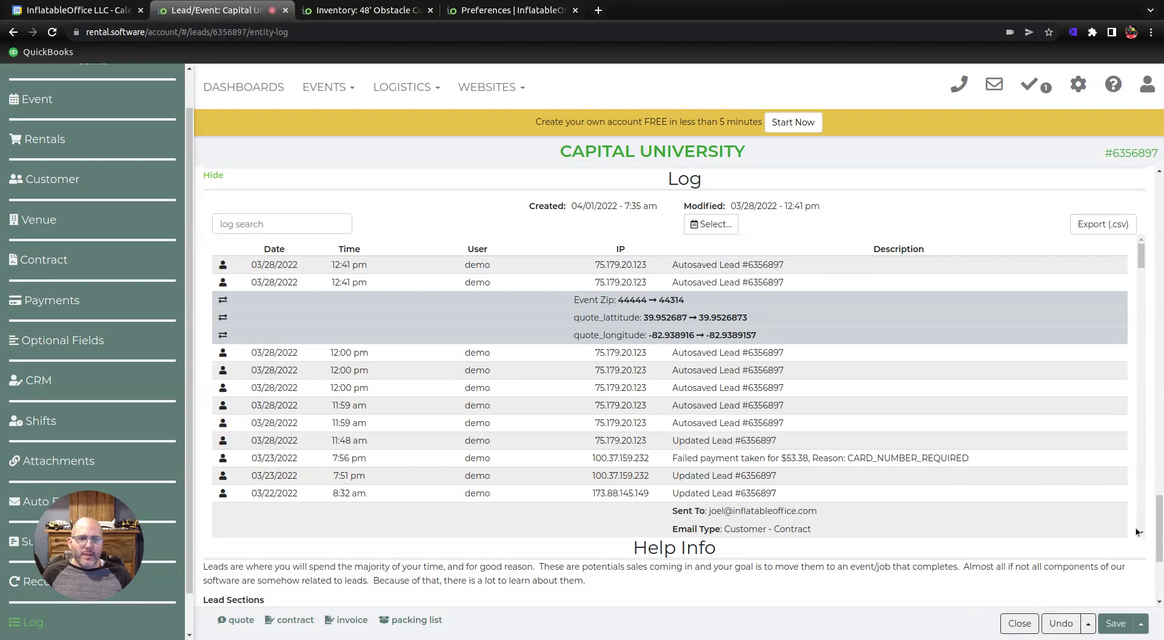
click(708, 285)
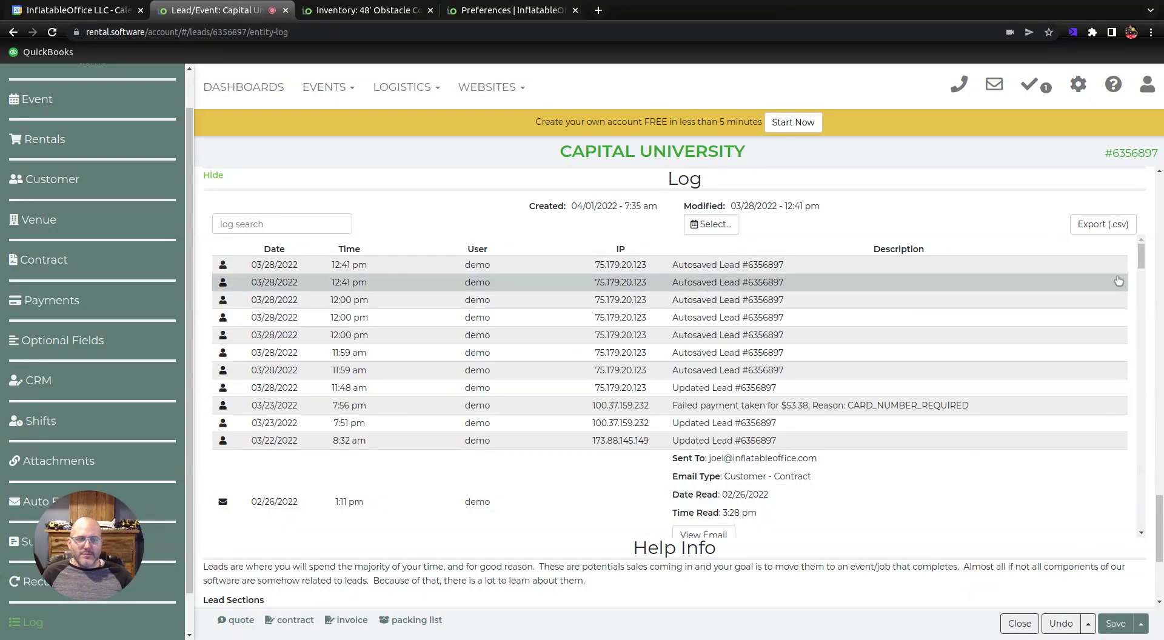
Return to the Event page showing the 48' Obstacle Course at 200.00 and a 388.26 total.
scroll(47, 134, up, 1)
click(37, 146)
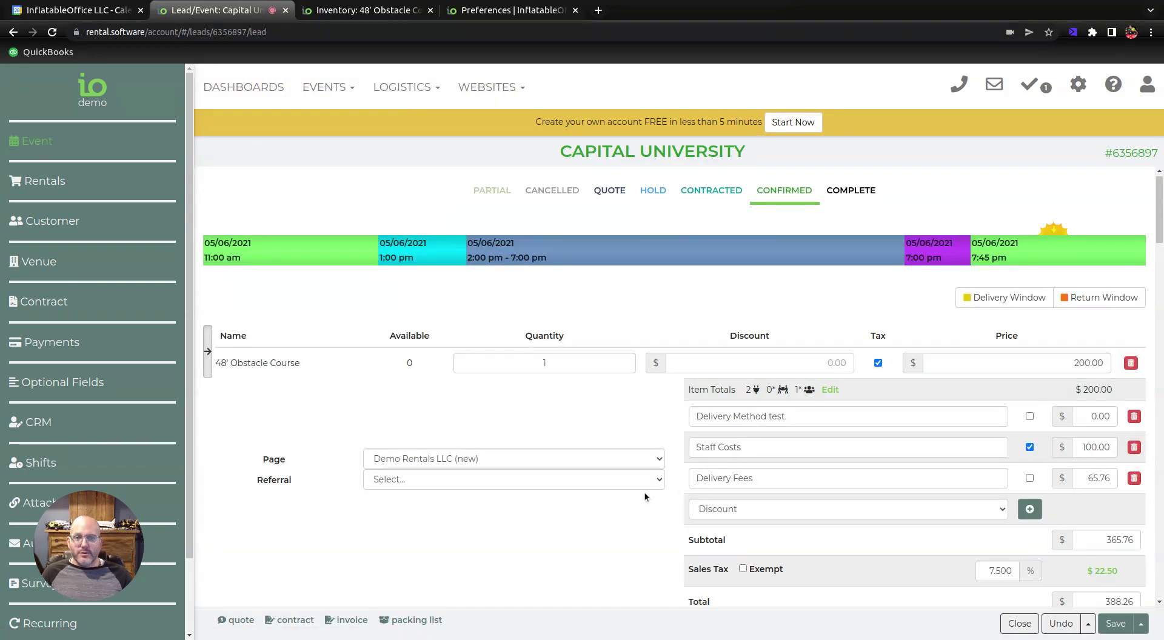